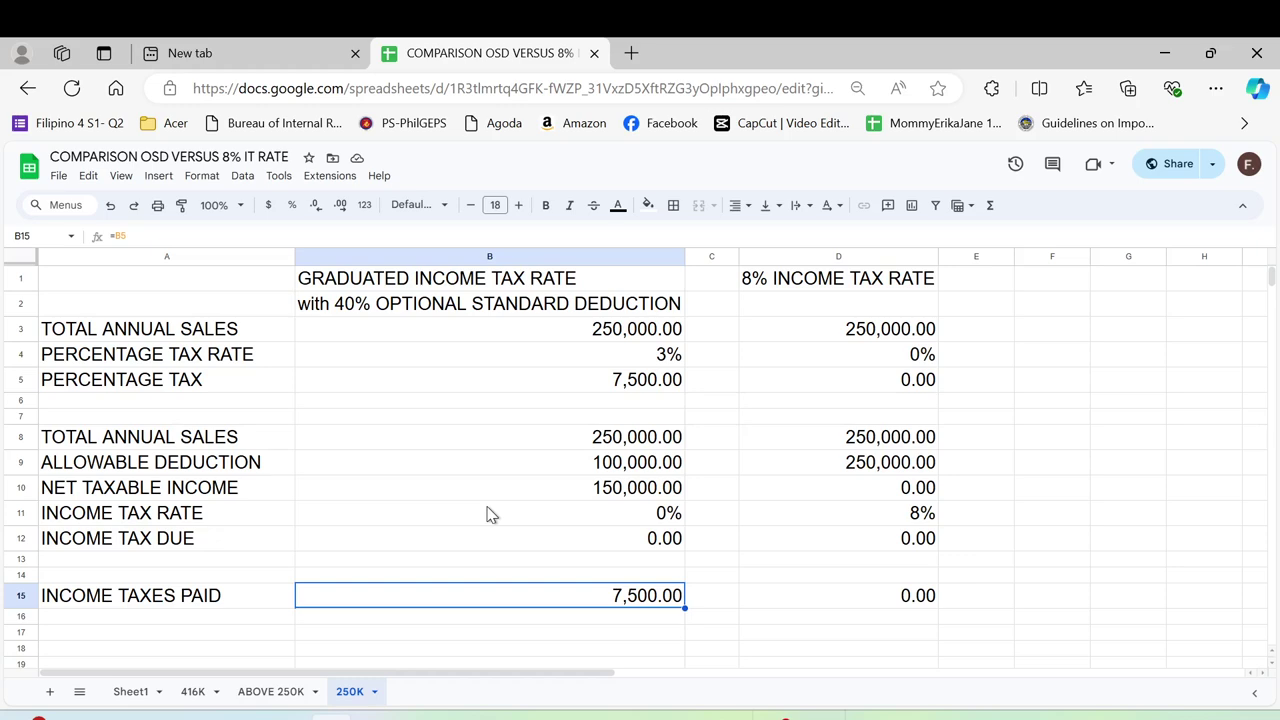
# Review the 8% tax rate heading, then the total annual sales, percentage tax rate and percentage tax cells under the graduated rate.
pyautogui.click(818, 290)
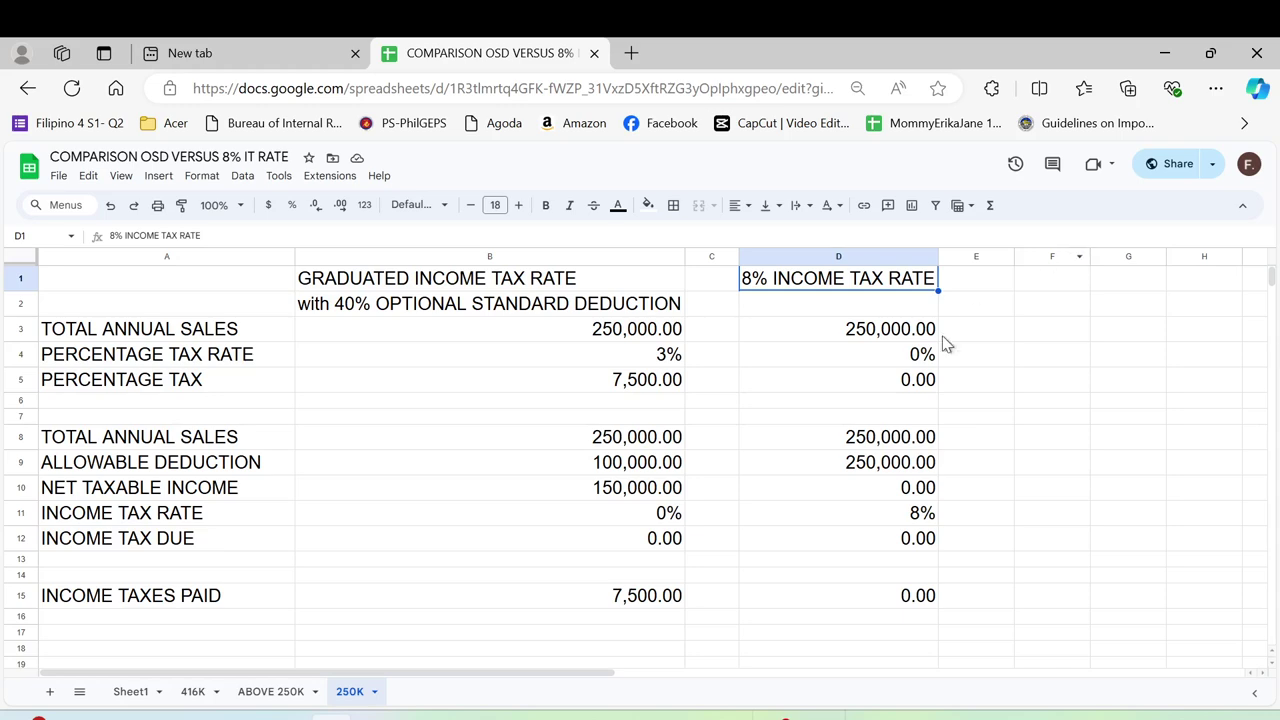
pyautogui.click(557, 334)
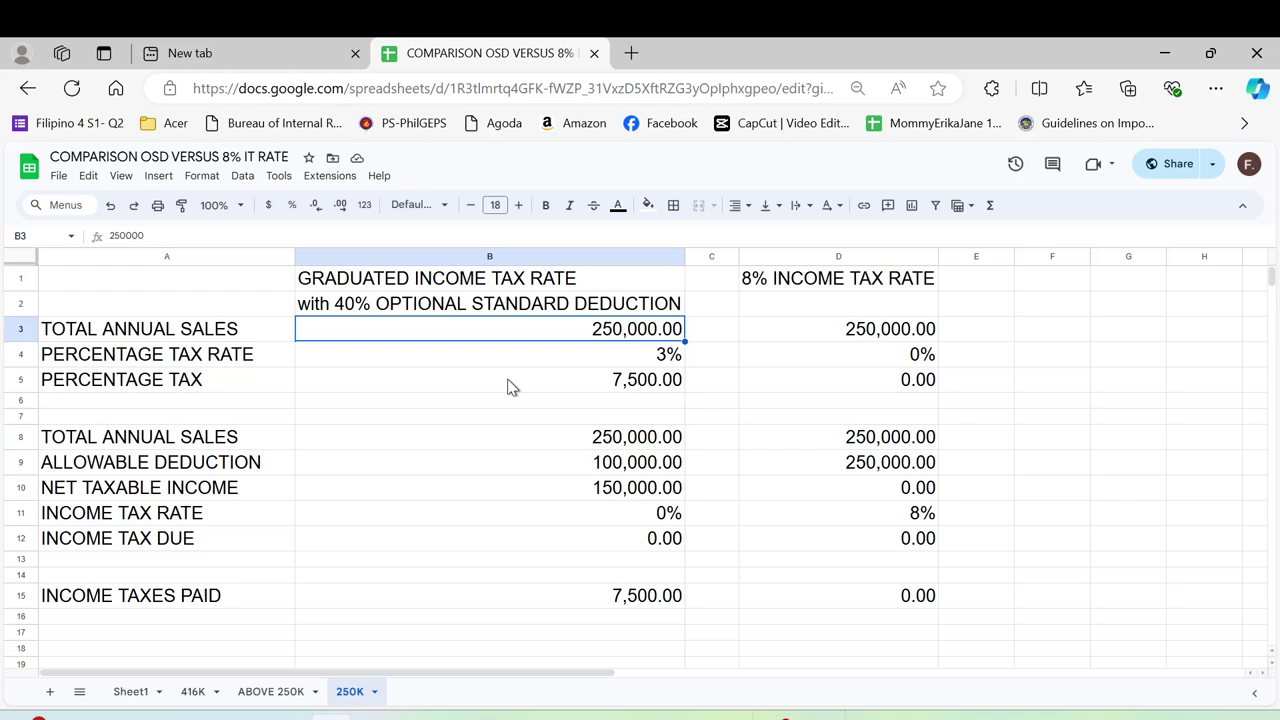
pyautogui.press('Left')
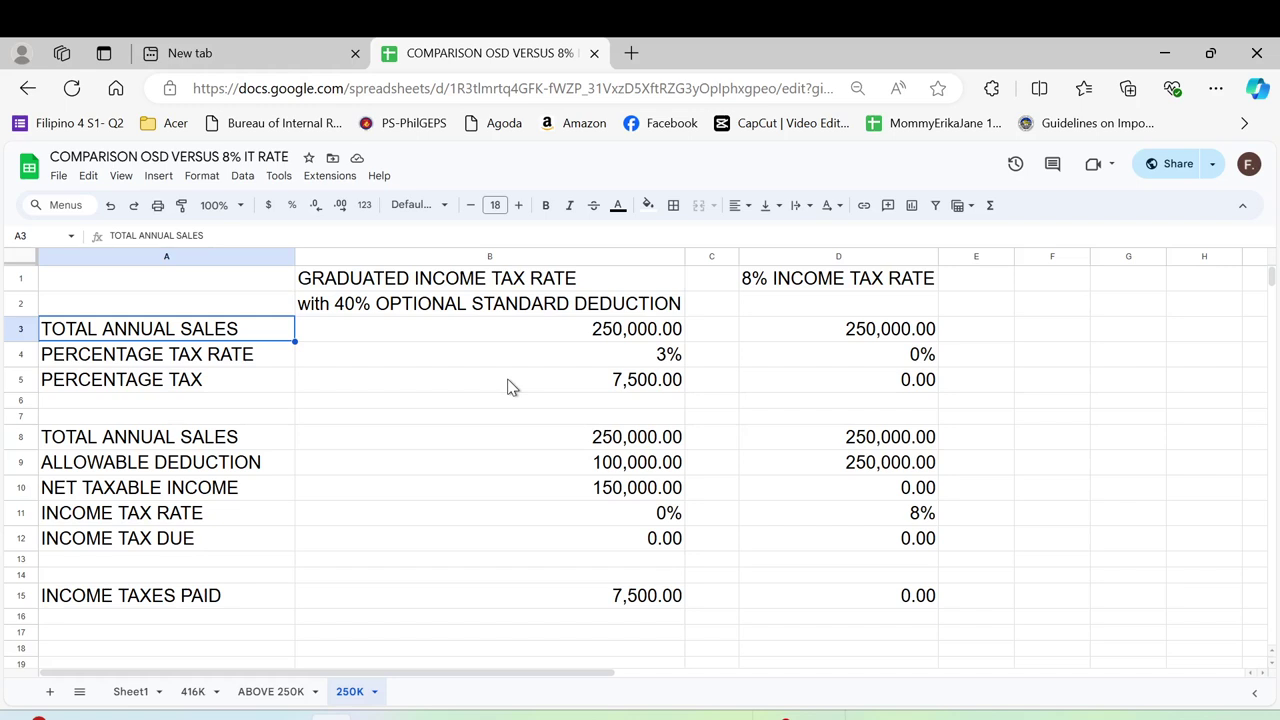
pyautogui.click(606, 341)
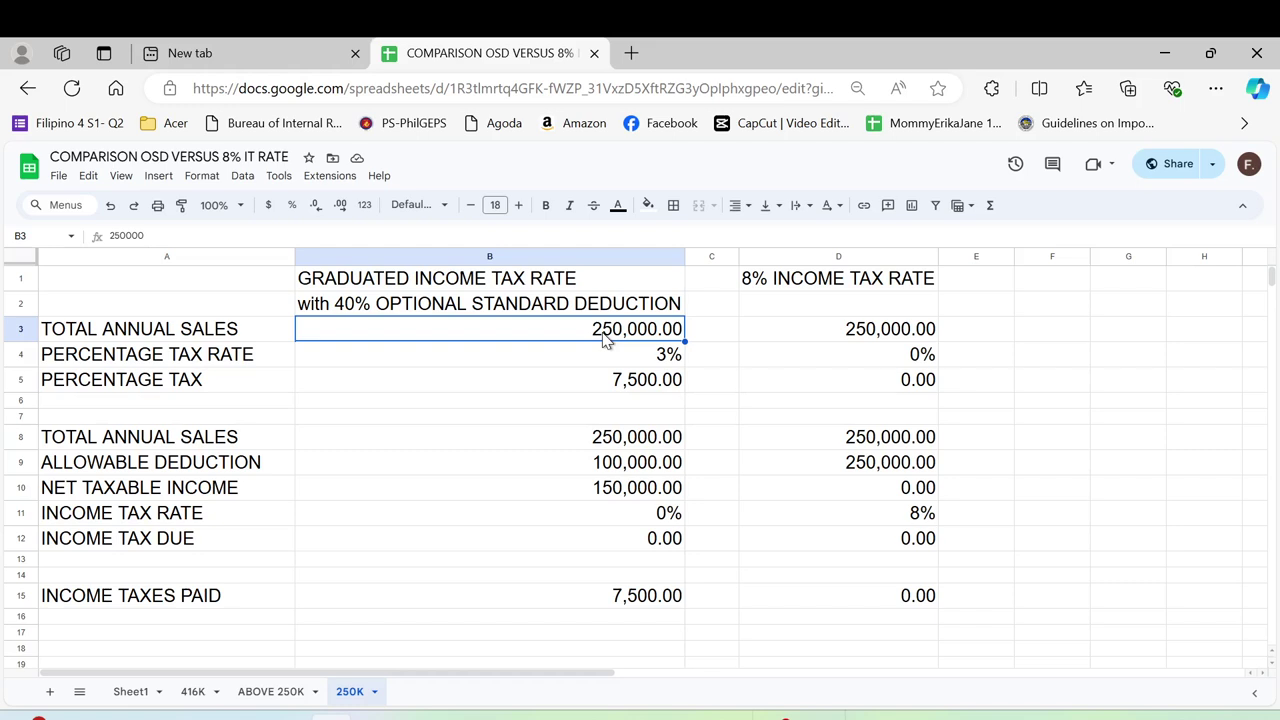
pyautogui.press('Down')
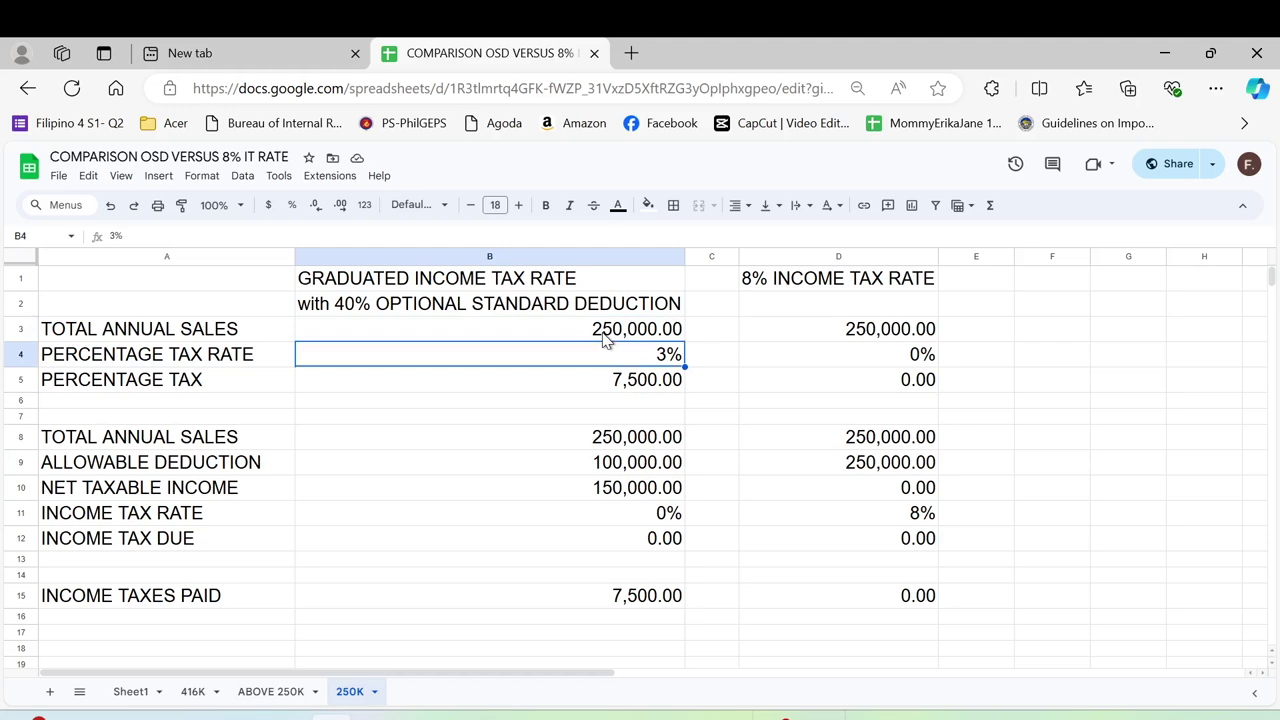
pyautogui.press('Down')
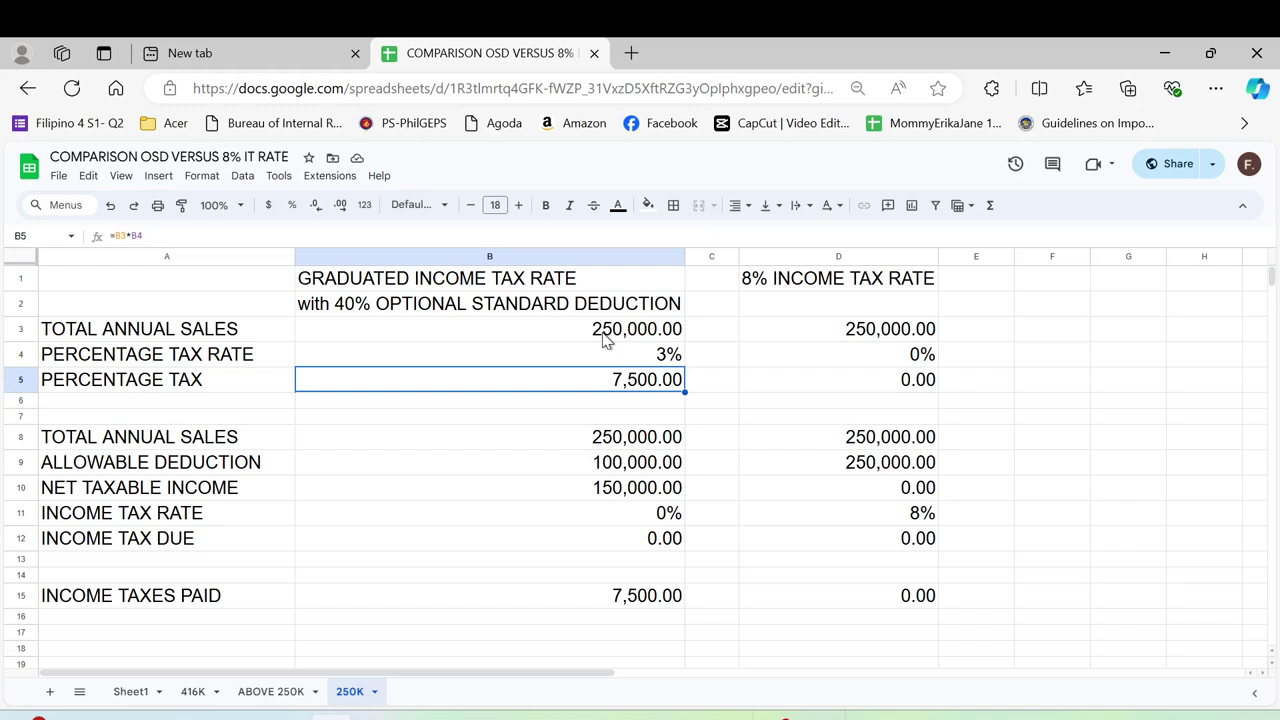
pyautogui.press('Down')
pyautogui.press('Down')
pyautogui.press('Down')
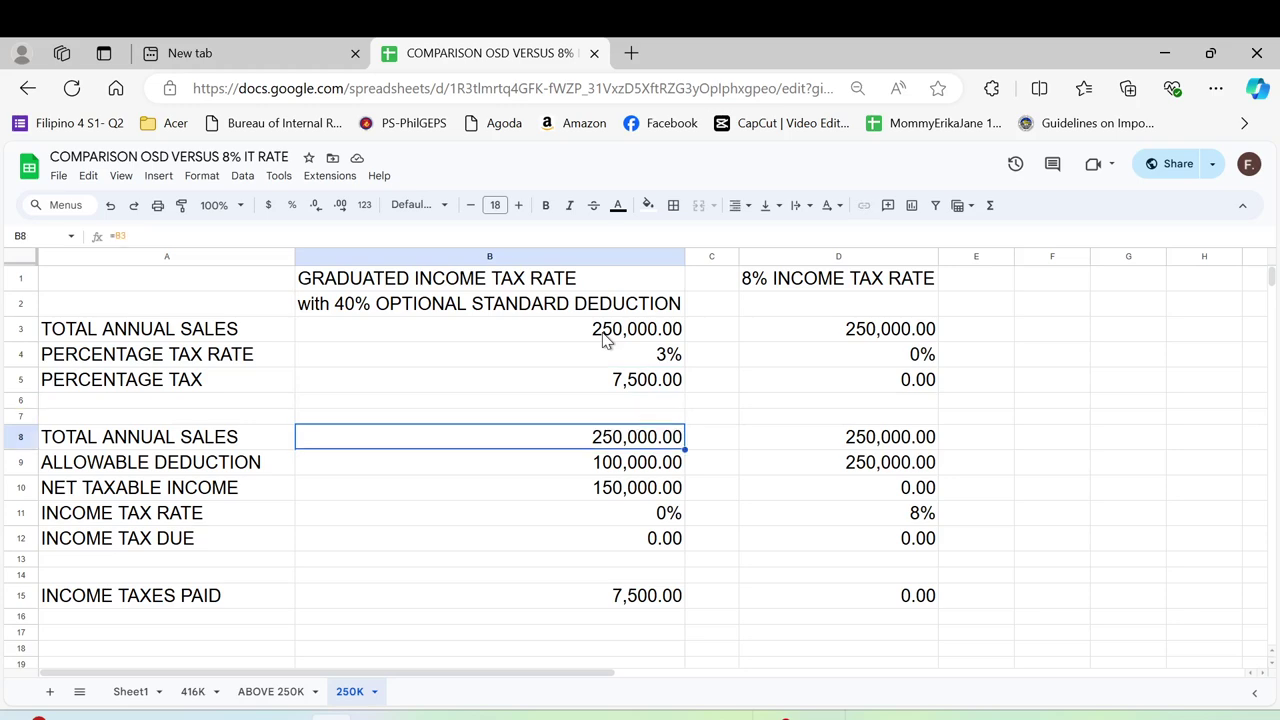
# Enter the formula =B8*.40 in cell B9 to compute the allowable deduction under the graduated income tax rate.
pyautogui.press('Down')
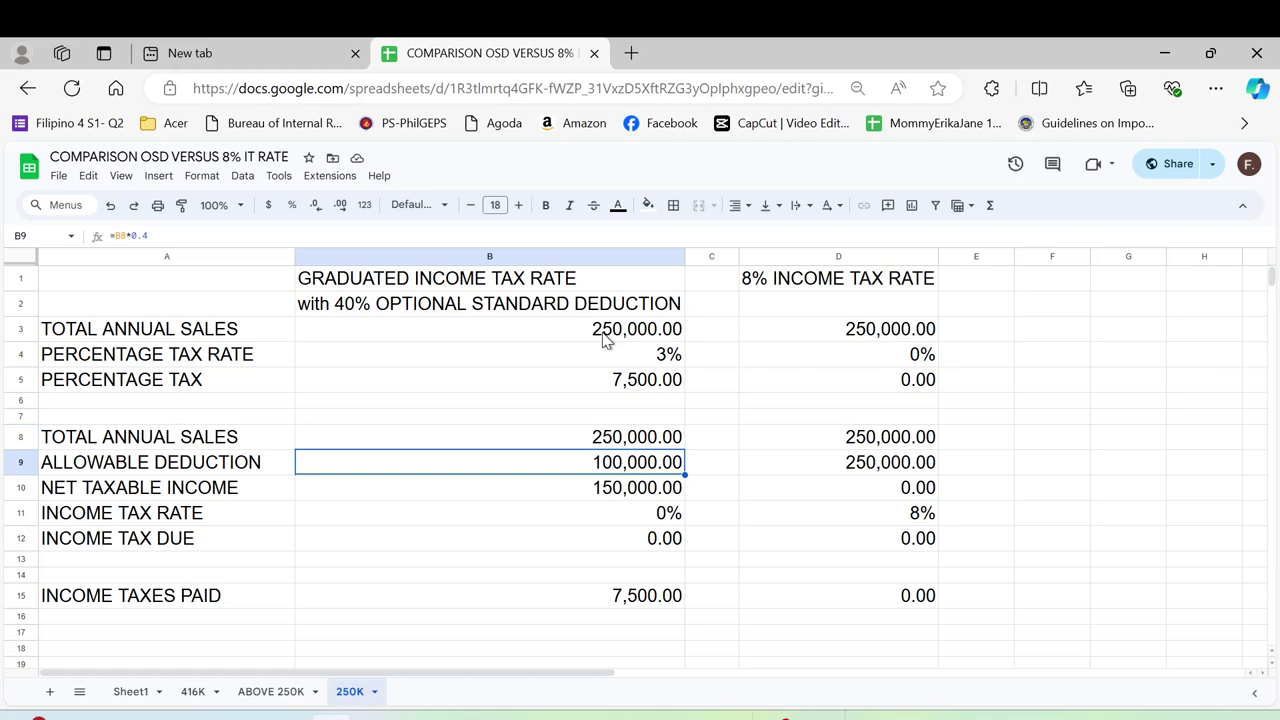
pyautogui.write('=')
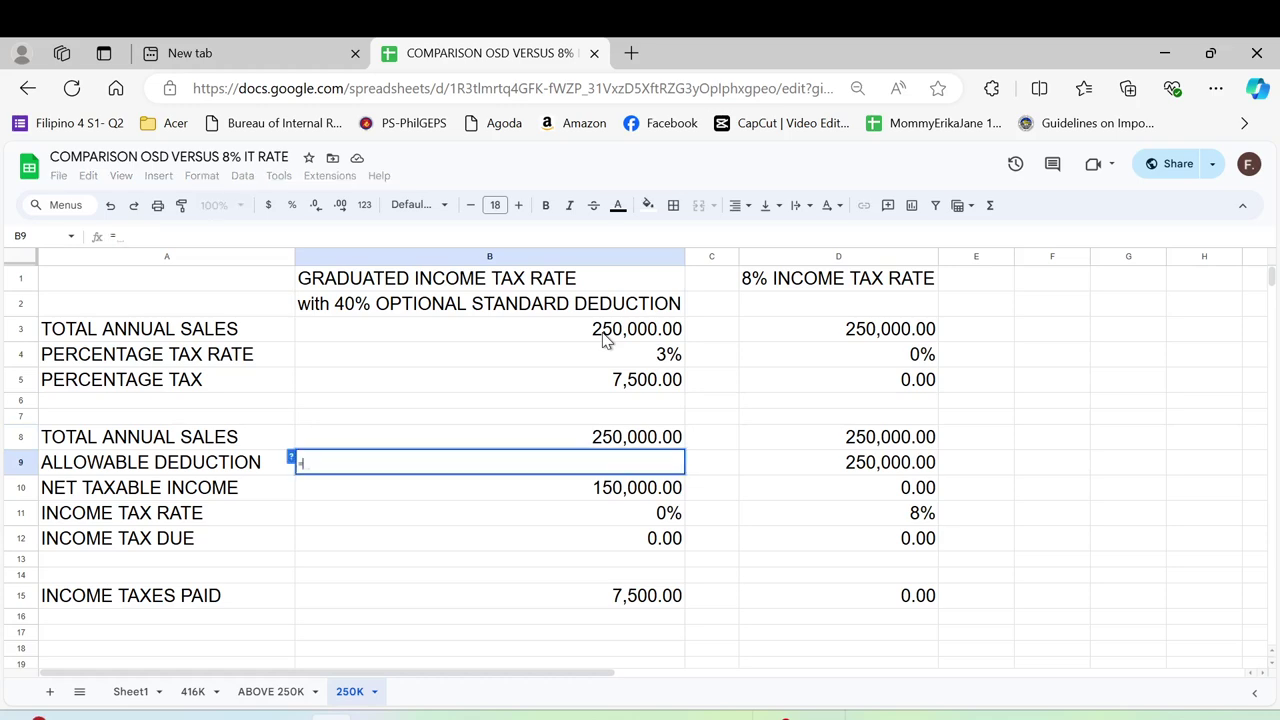
pyautogui.write('B8')
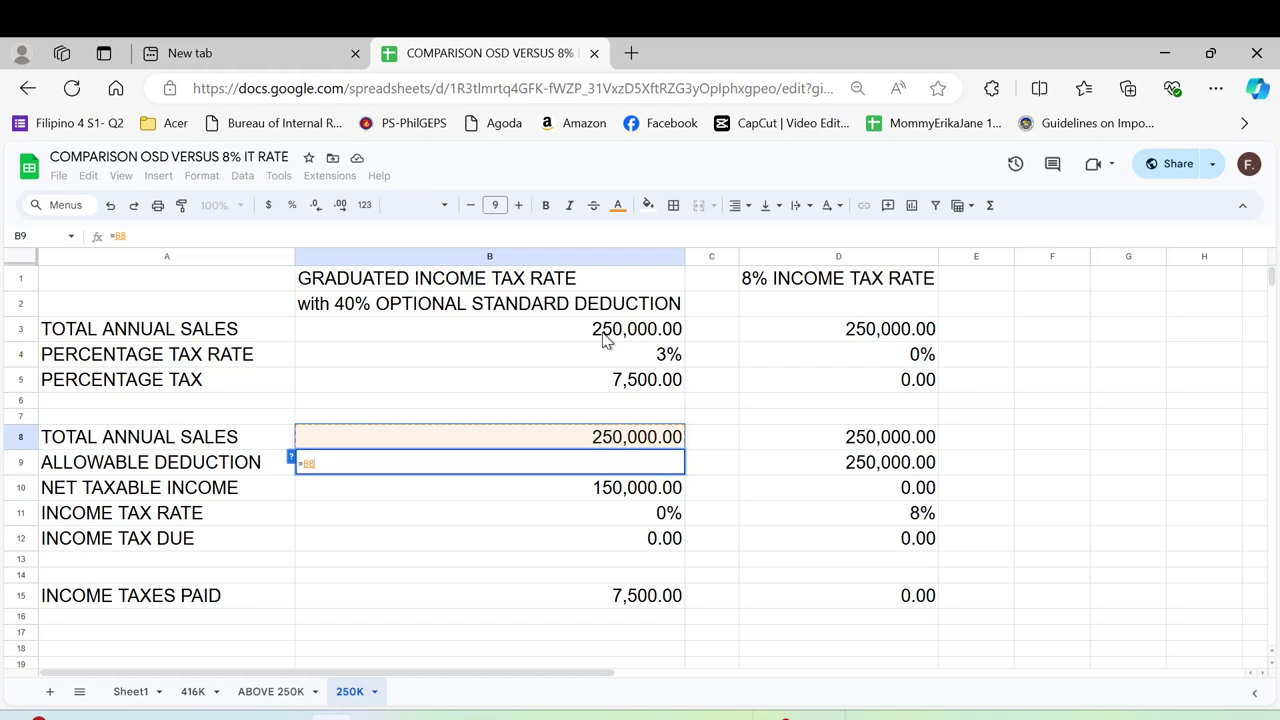
pyautogui.write('*')
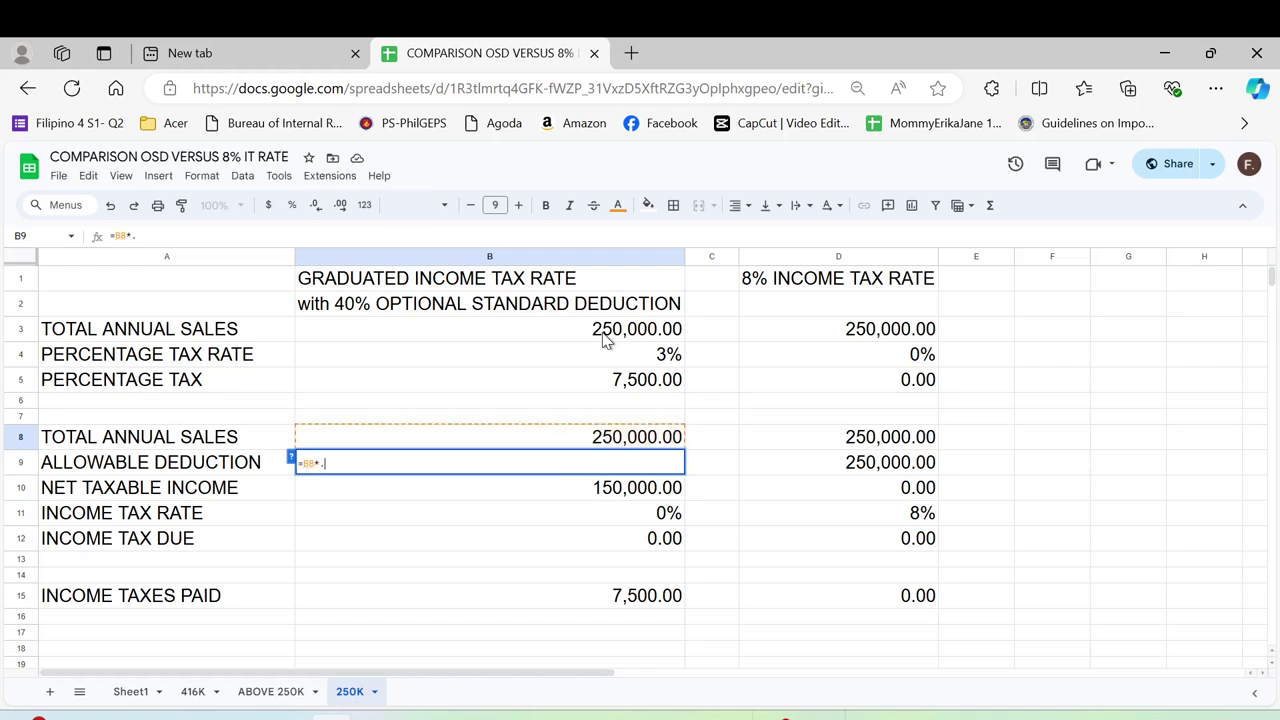
pyautogui.write('.40')
pyautogui.press('Return')
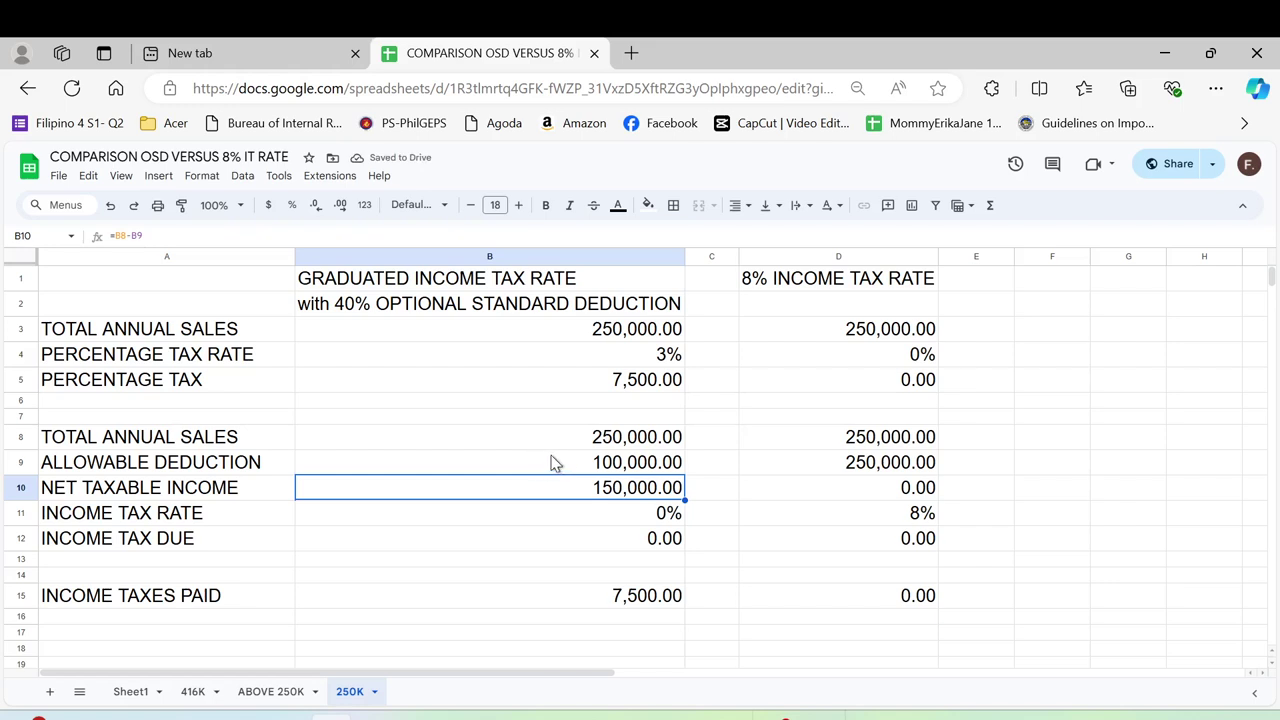
# Check the allowable deduction, net taxable income and income tax rate cells in the graduated rate column.
pyautogui.click(575, 466)
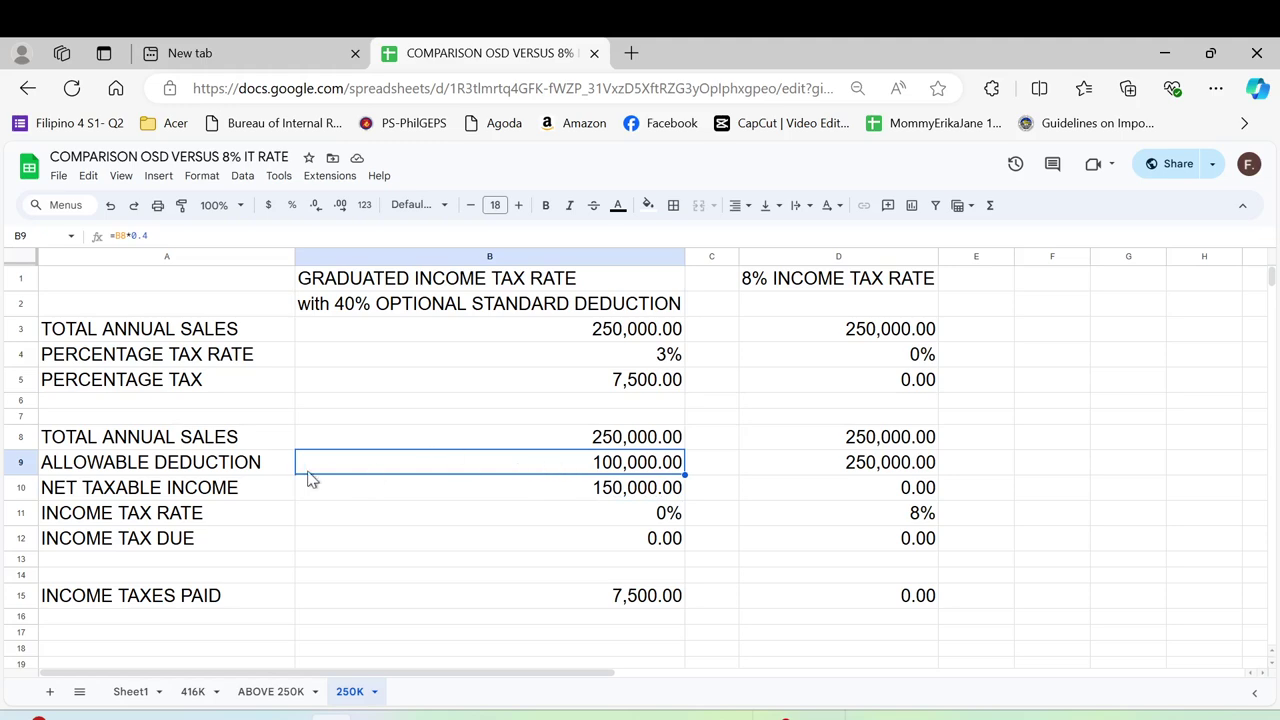
pyautogui.click(563, 491)
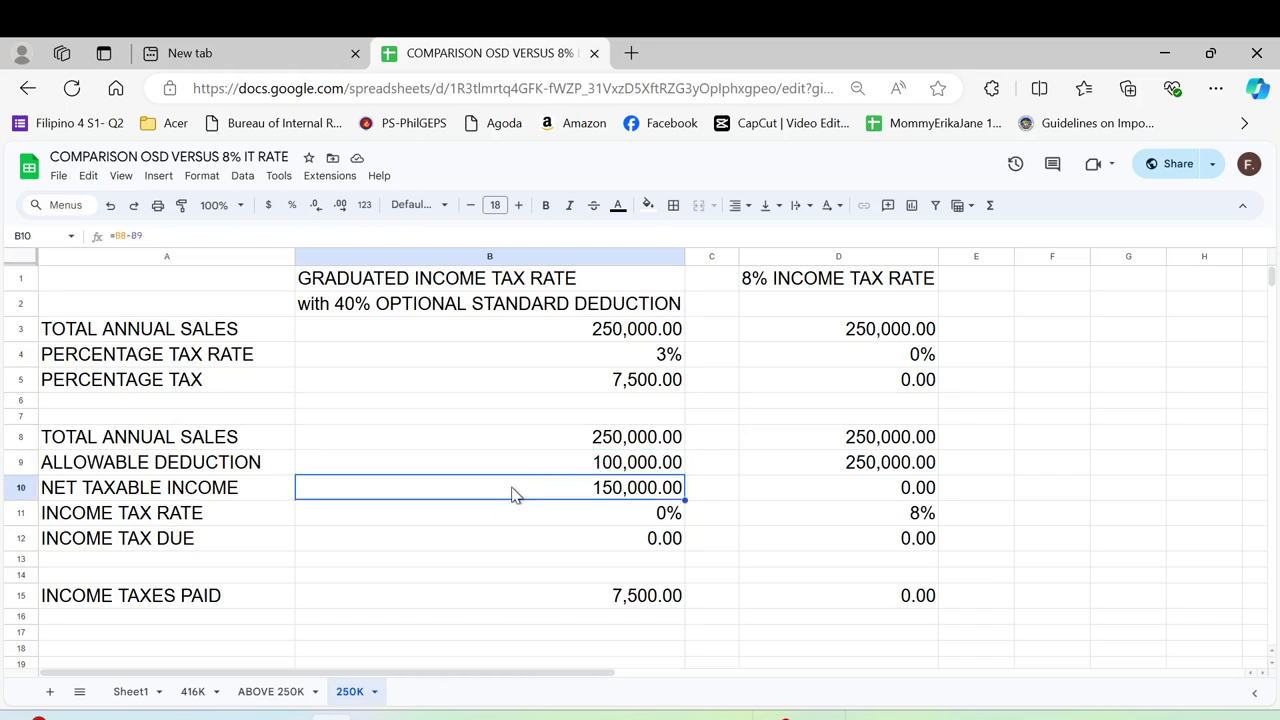
pyautogui.click(530, 518)
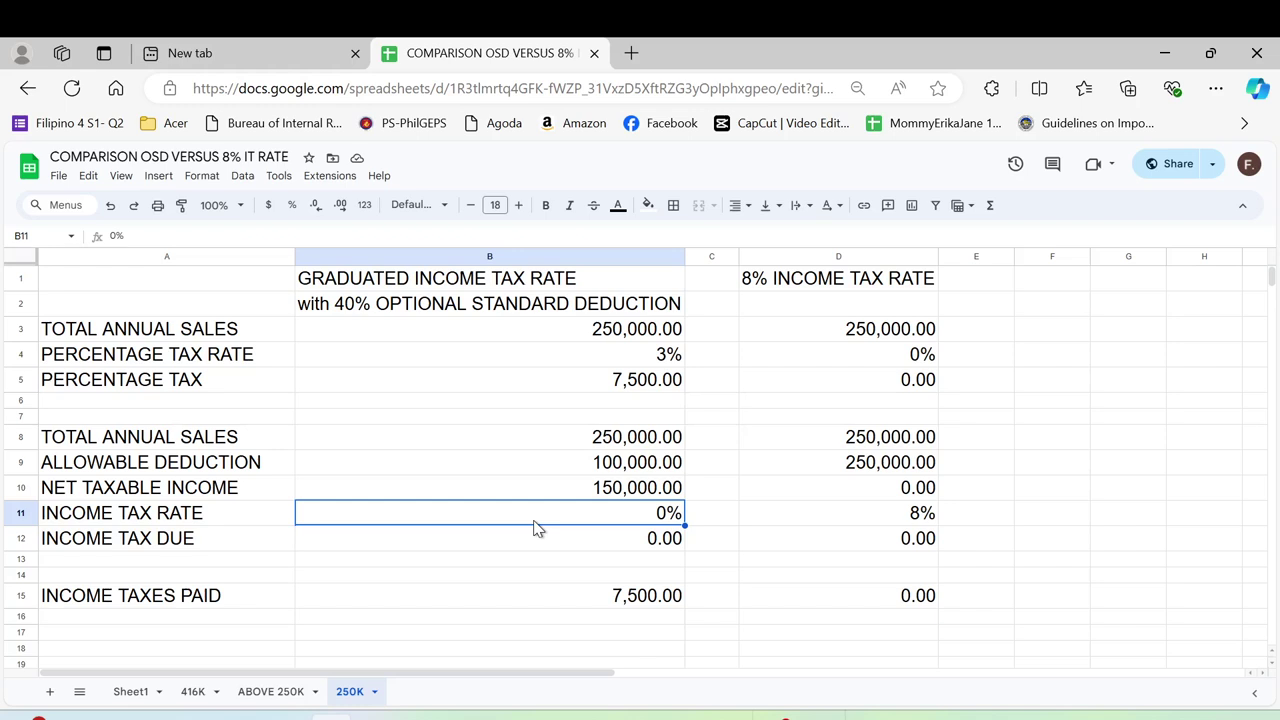
# Open a new browser tab for a web search.
pyautogui.click(633, 53)
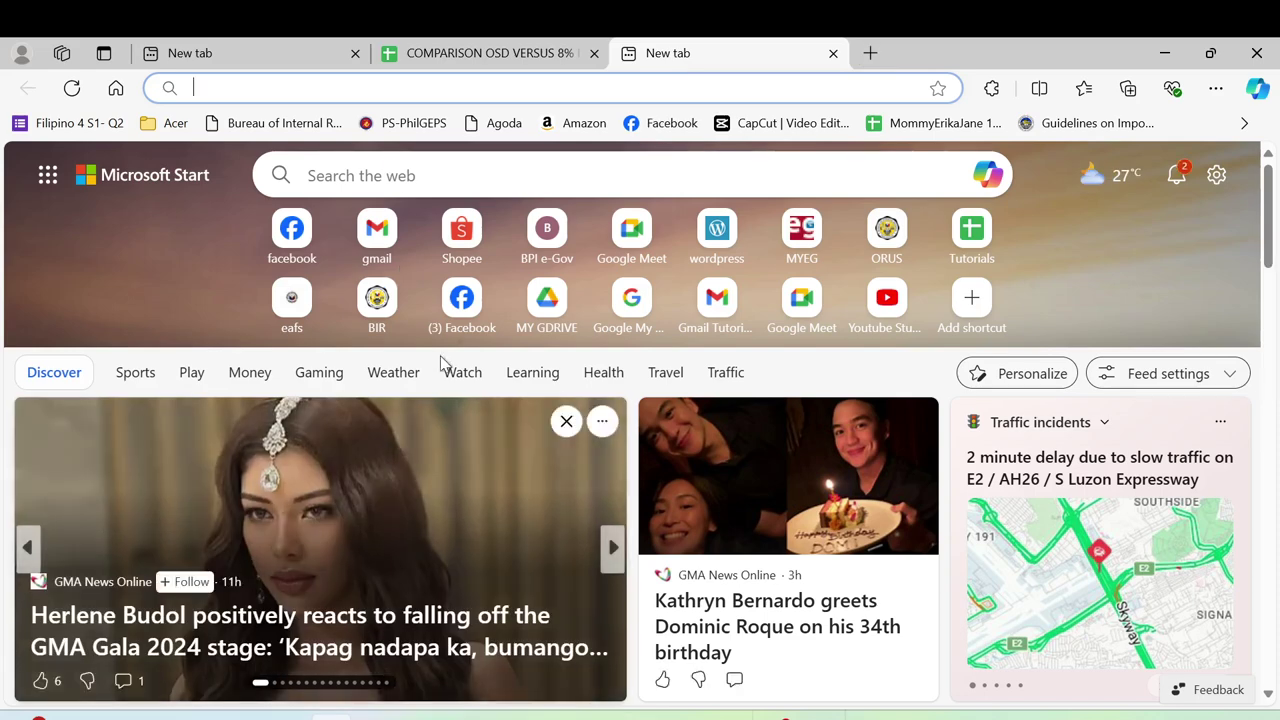
pyautogui.click(390, 175)
pyautogui.write('FRADUA')
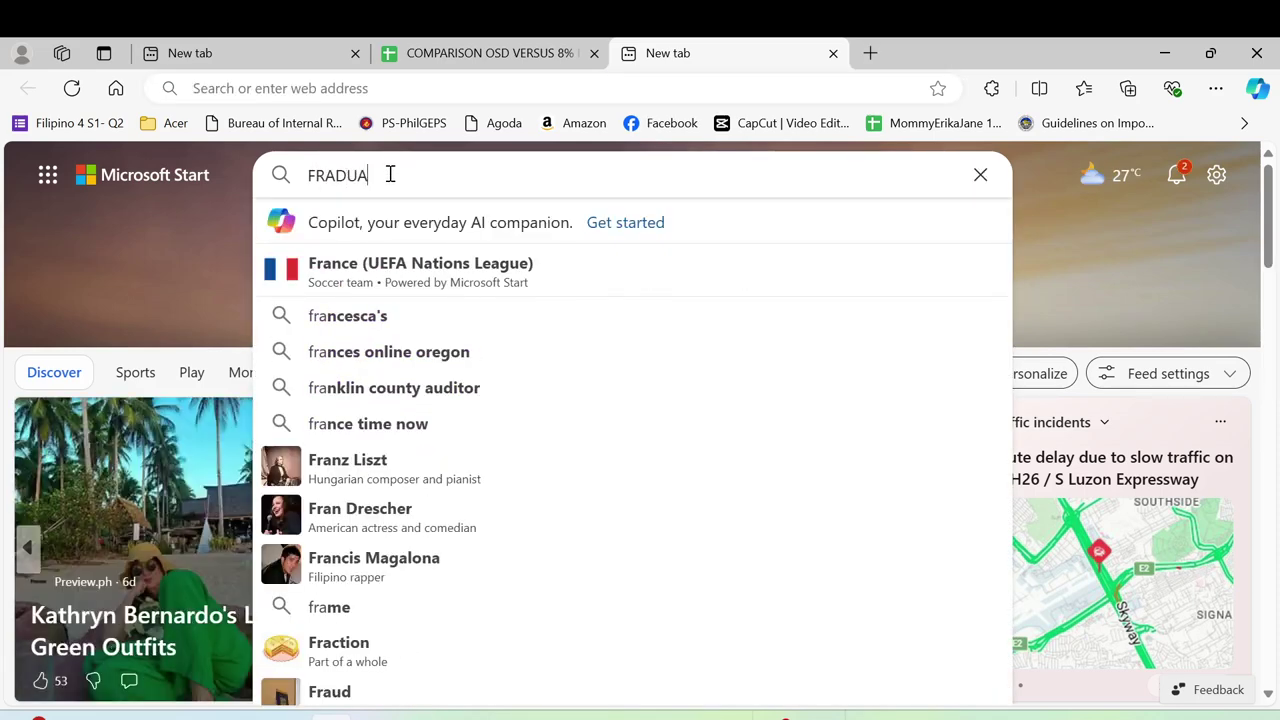
pyautogui.press('BackSpace')
pyautogui.press('BackSpace')
pyautogui.press('BackSpace')
pyautogui.press('BackSpace')
pyautogui.press('BackSpace')
pyautogui.press('BackSpace')
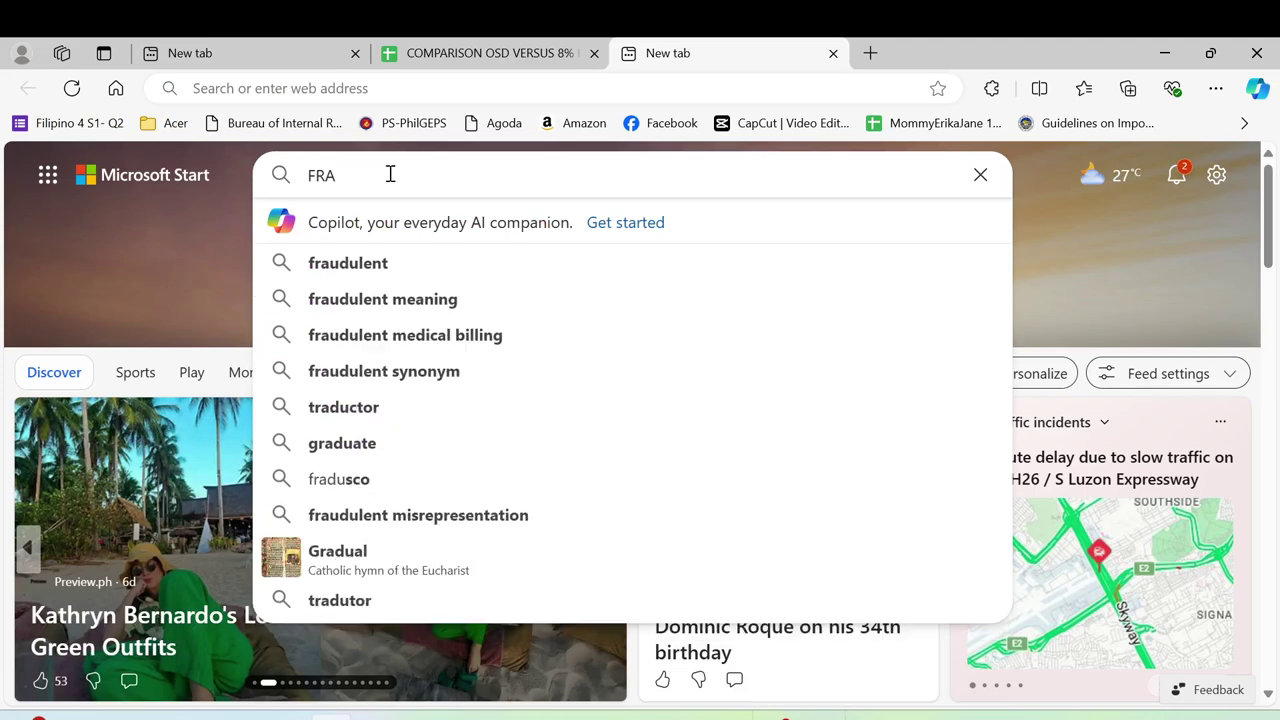
# Search the web for "income tax rate 2023" and open the Pinoy Money Talk article through its income tax table image.
pyautogui.write('INCOME')
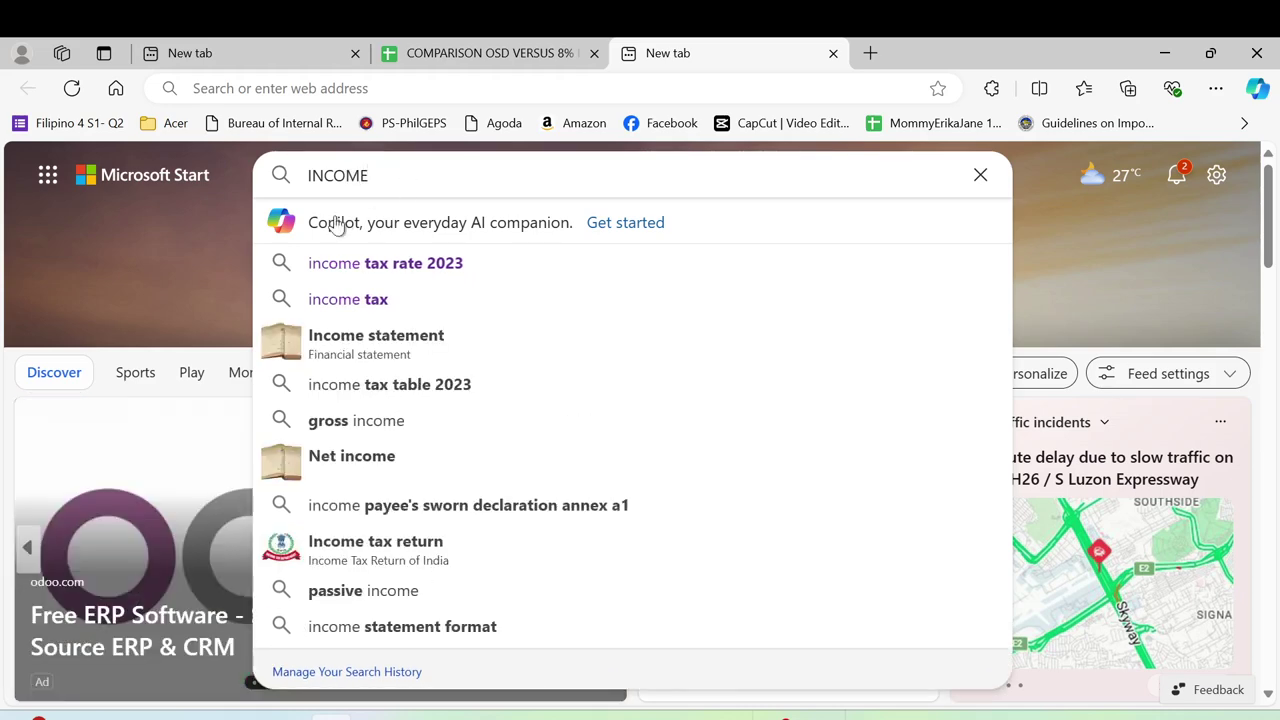
pyautogui.click(346, 272)
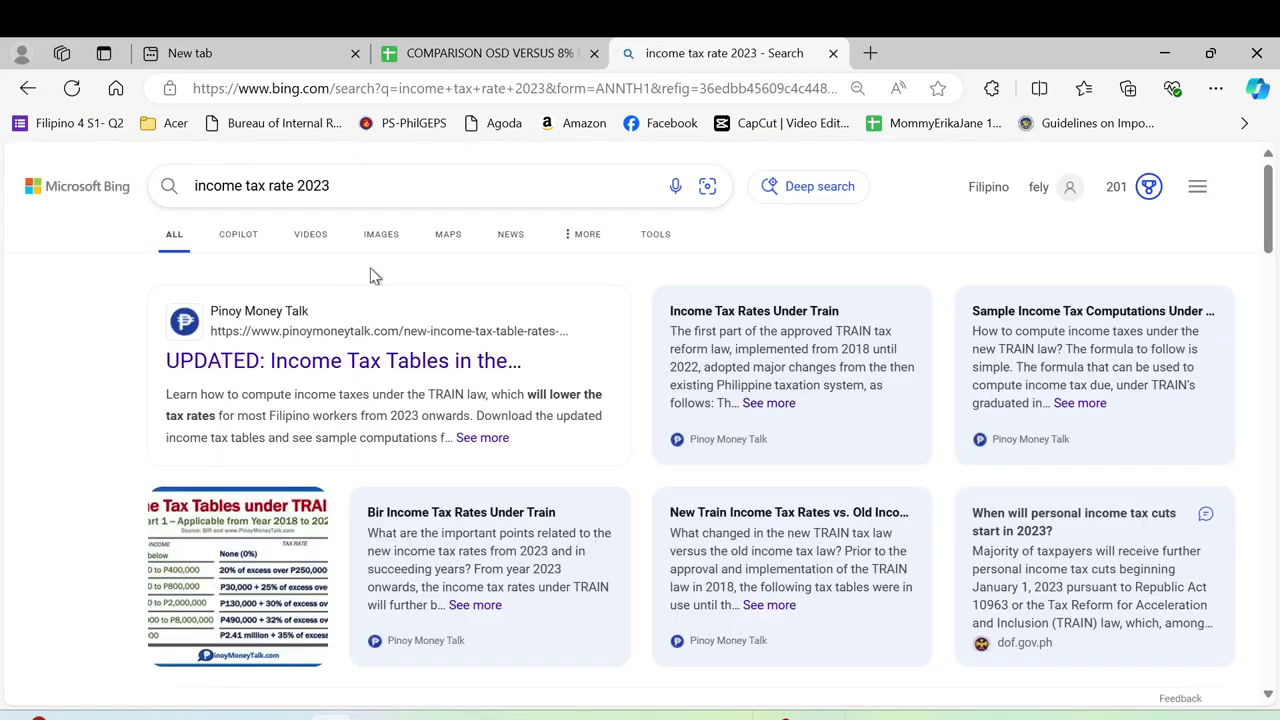
pyautogui.click(205, 608)
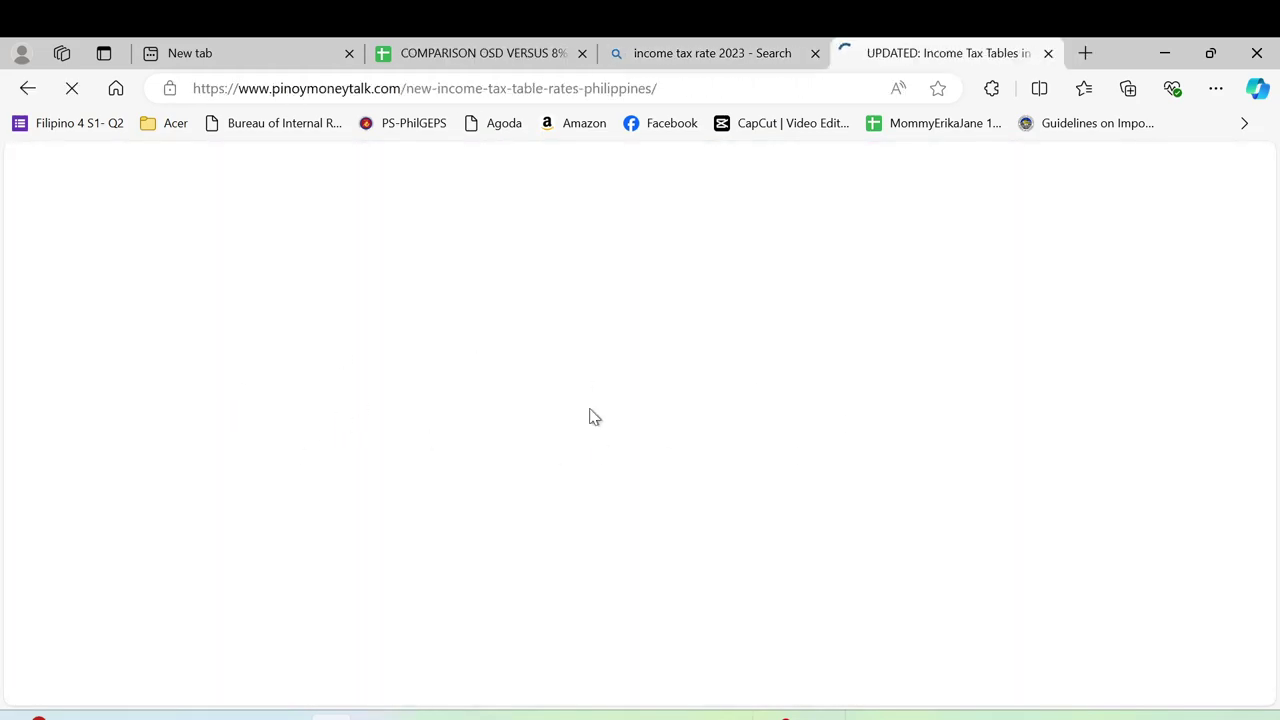
# Look through the article for the TRAIN Law income tax table applicable from 2023 onwards and examine its brackets.
pyautogui.scroll(-2, 588, 418)
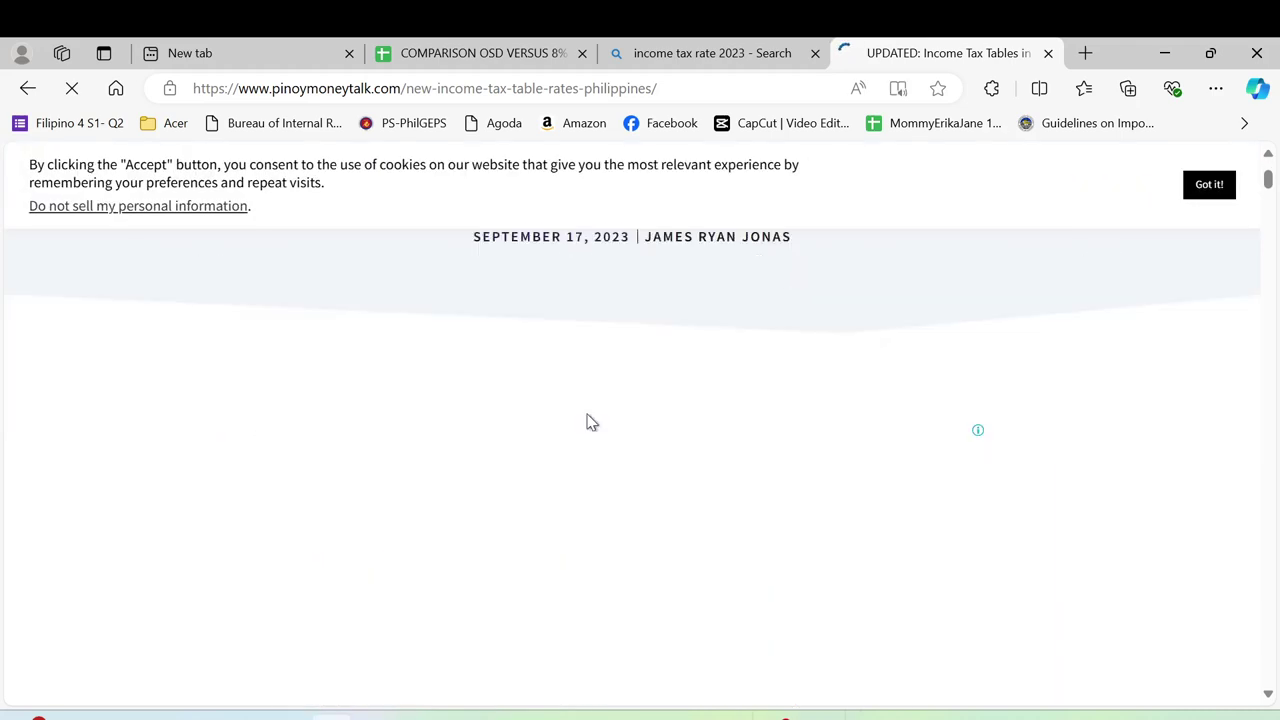
pyautogui.scroll(-5, 590, 425)
pyautogui.scroll(-5, 590, 428)
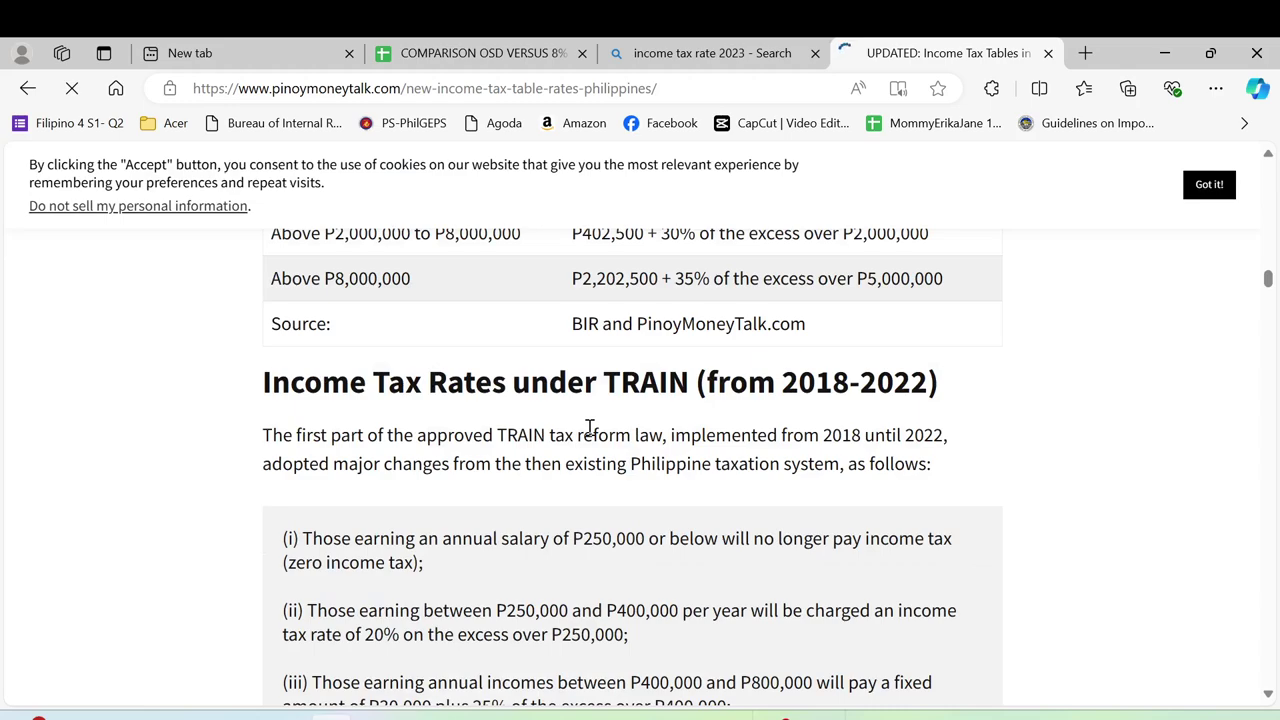
pyautogui.scroll(-5, 674, 466)
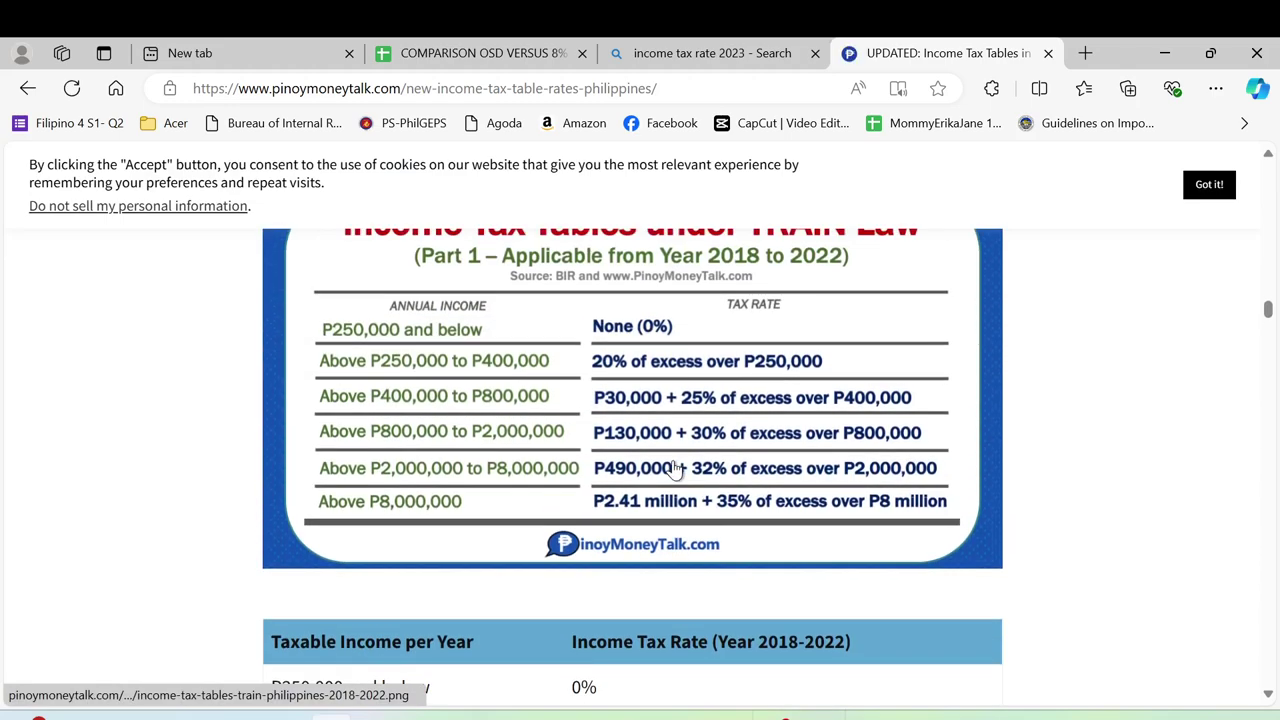
pyautogui.scroll(-6, 674, 468)
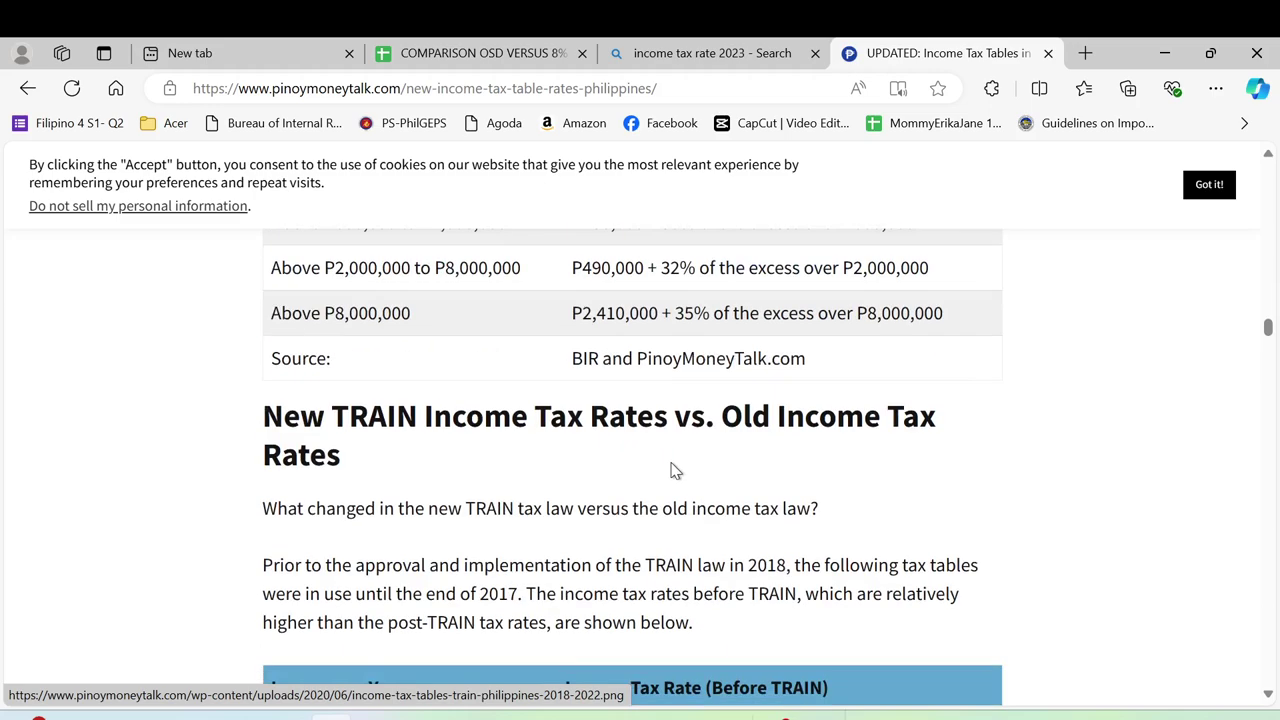
pyautogui.scroll(-15, 674, 470)
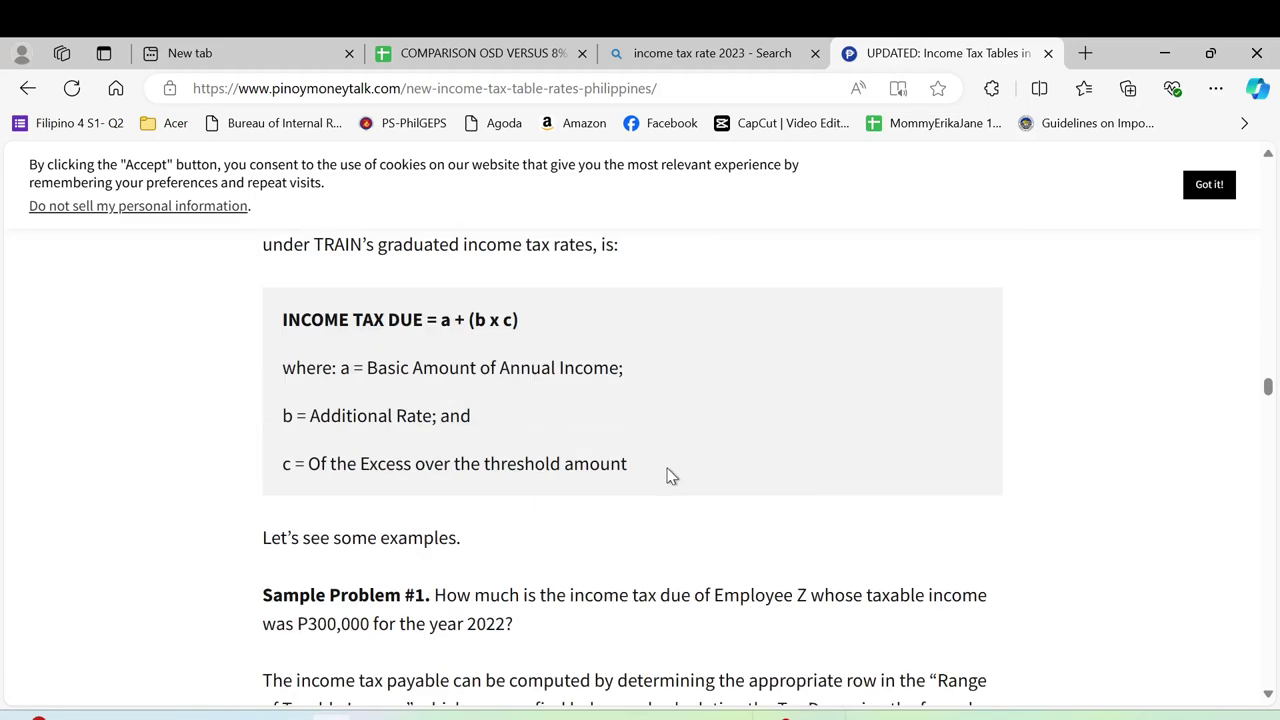
pyautogui.scroll(-5, 671, 476)
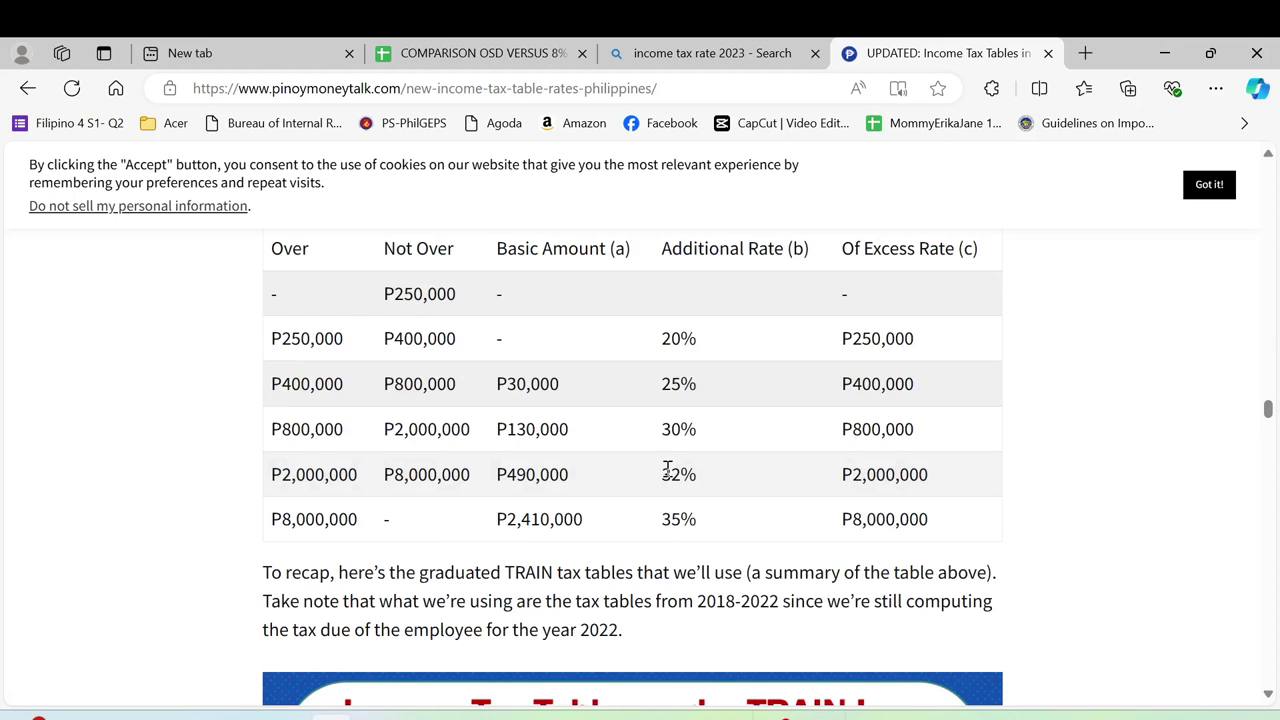
pyautogui.scroll(-1, 667, 470)
pyautogui.scroll(-3, 666, 466)
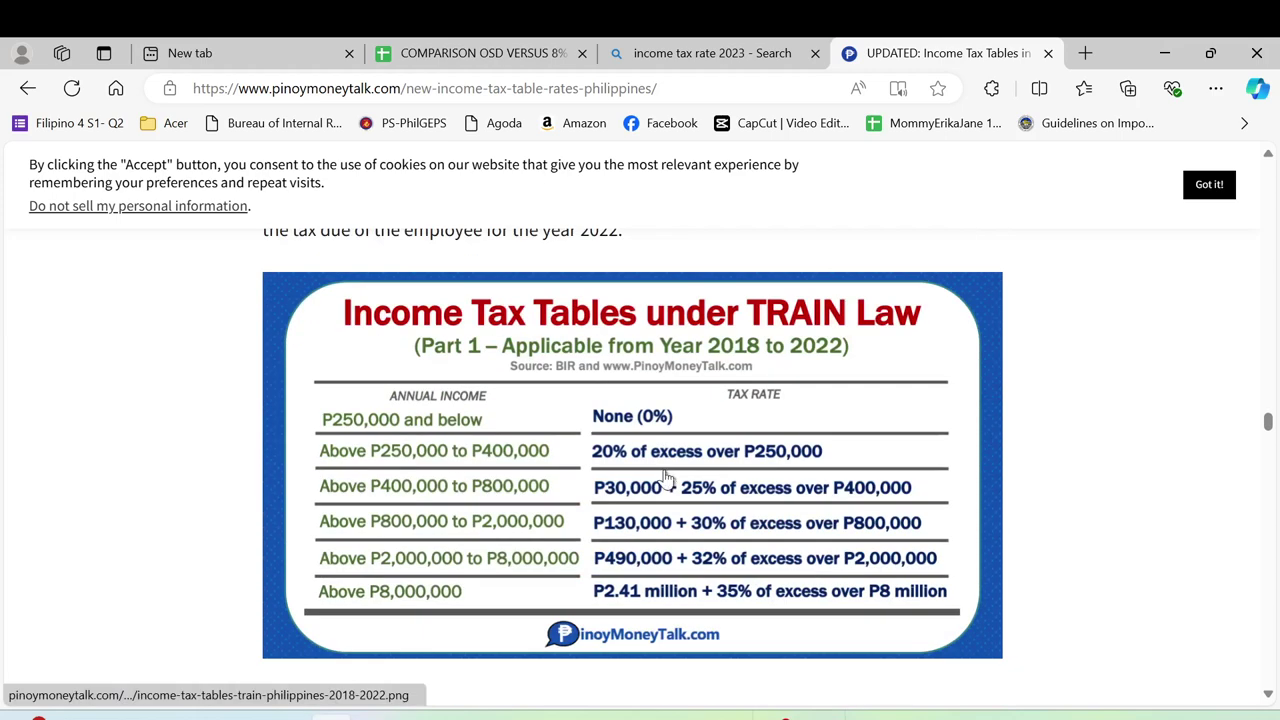
pyautogui.scroll(-4, 700, 510)
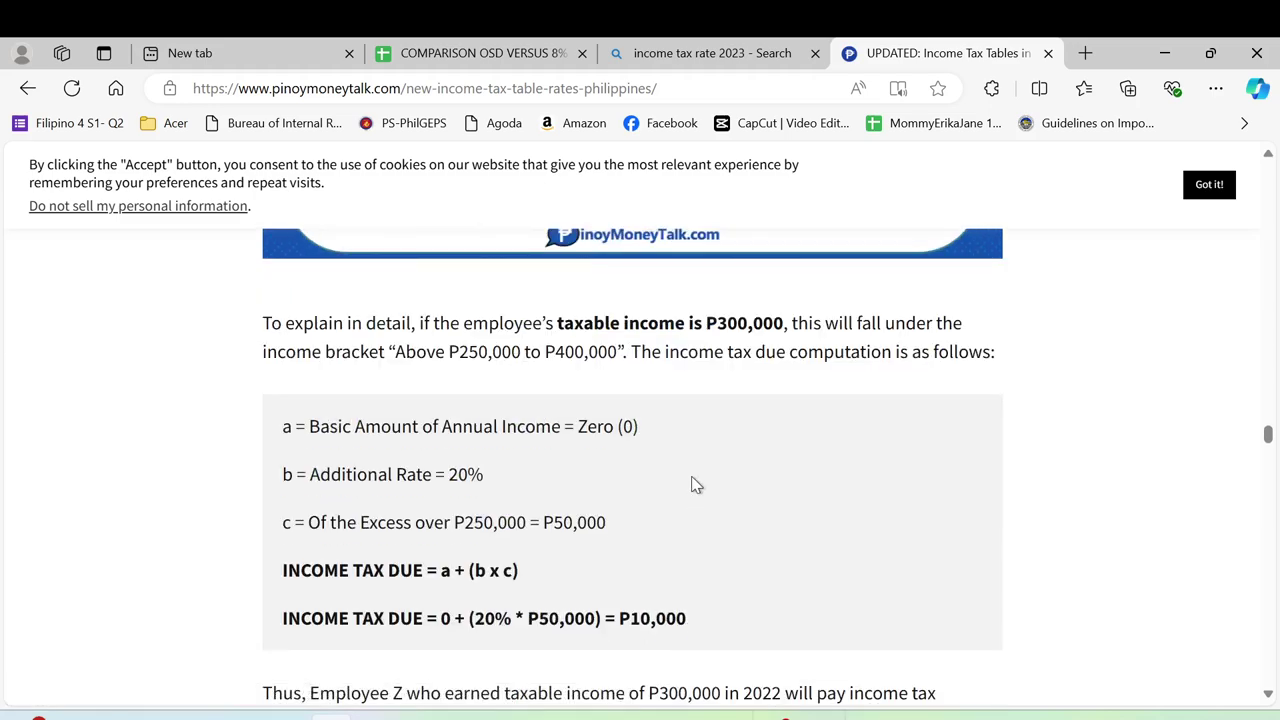
pyautogui.scroll(-12, 696, 484)
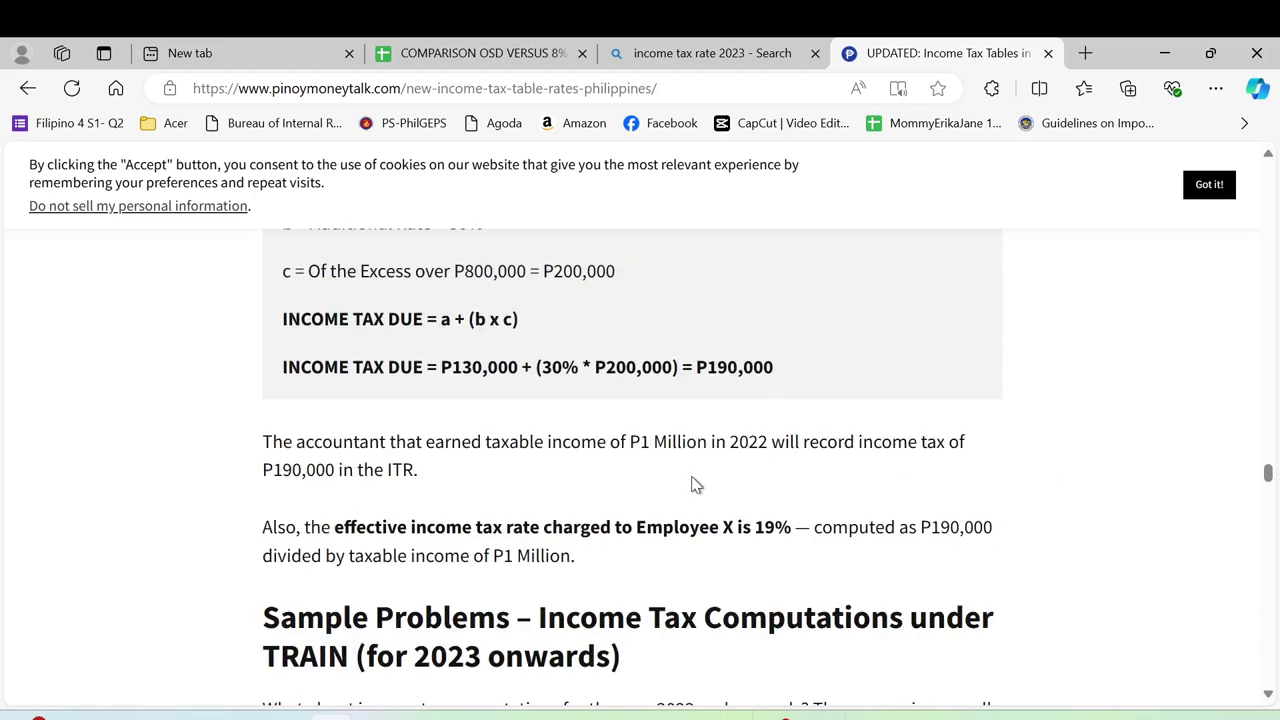
pyautogui.scroll(10, 696, 484)
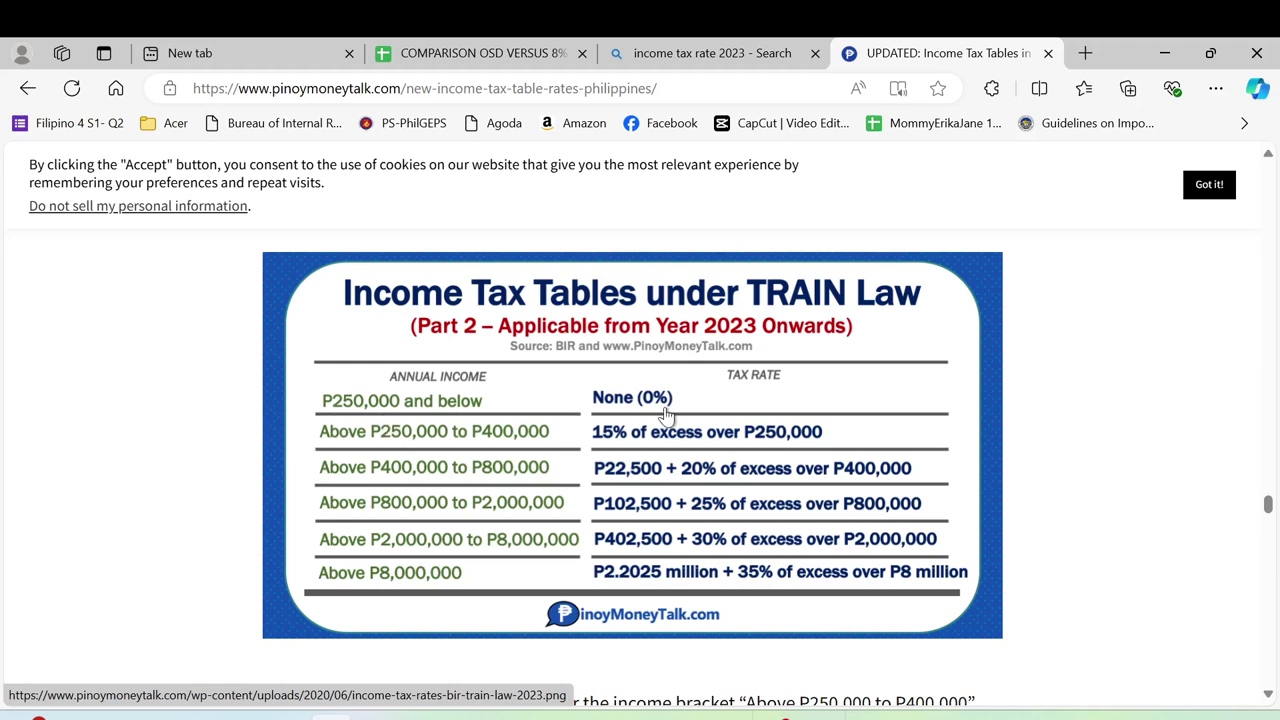
# Return to the tax comparison spreadsheet and rename the "INCOME TAXES PAID" row label in A15 to "TOTAL TAXES PAID".
pyautogui.click(495, 53)
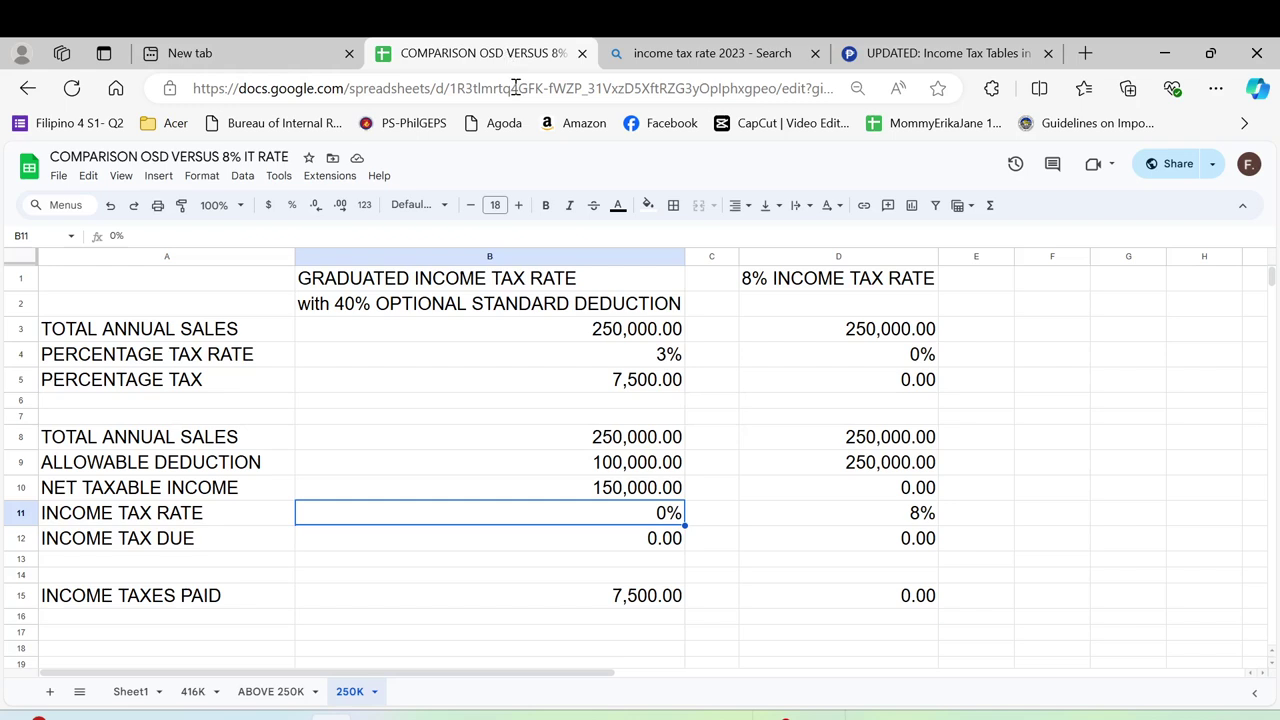
pyautogui.click(127, 555)
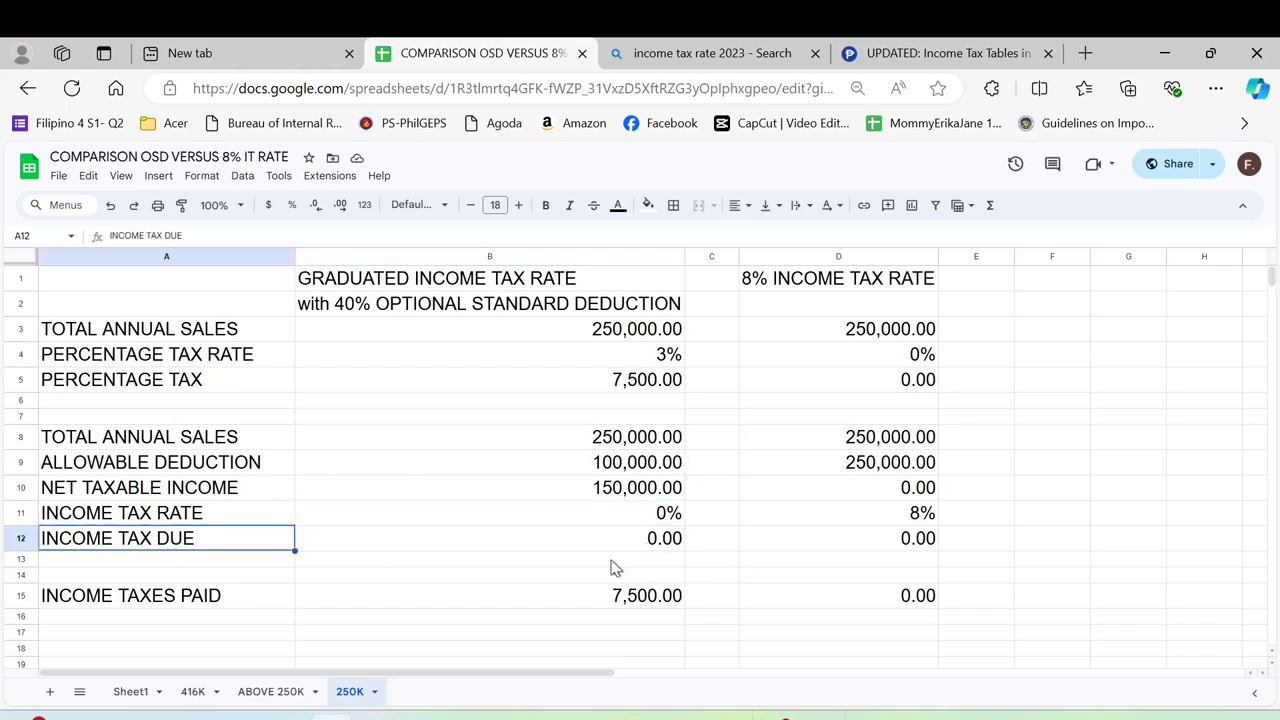
pyautogui.click(160, 605)
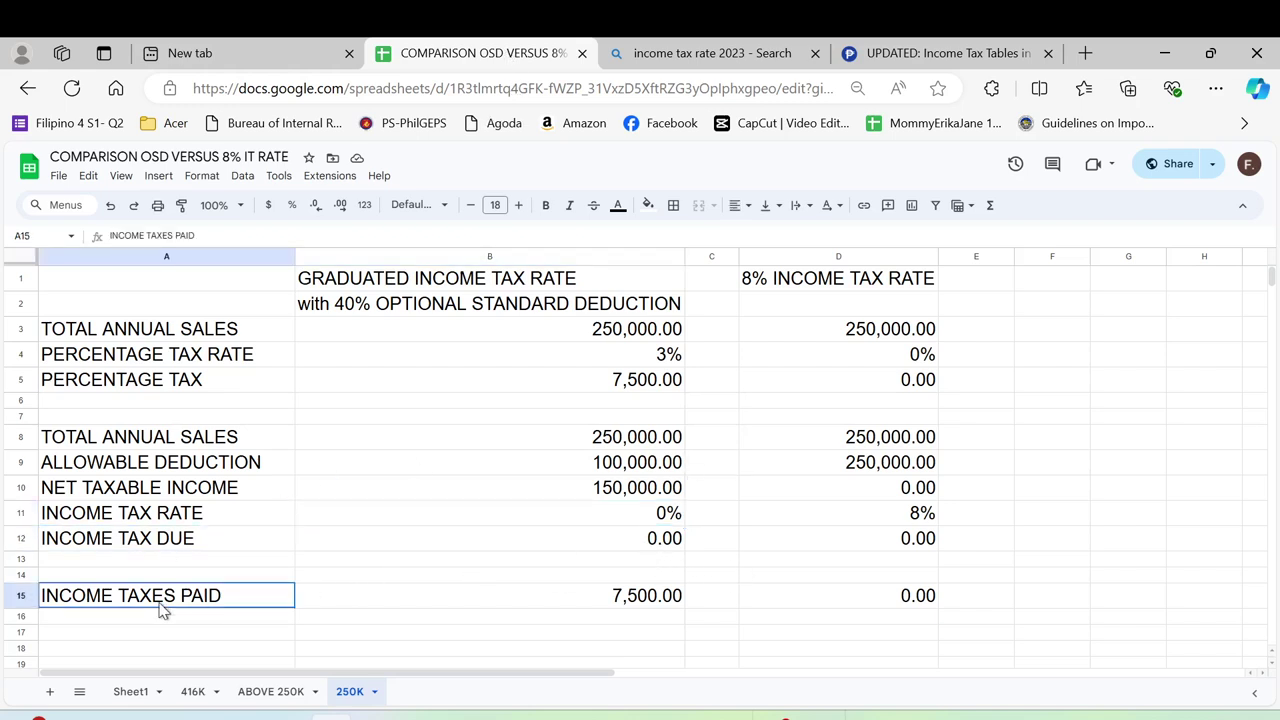
pyautogui.doubleClick(146, 235)
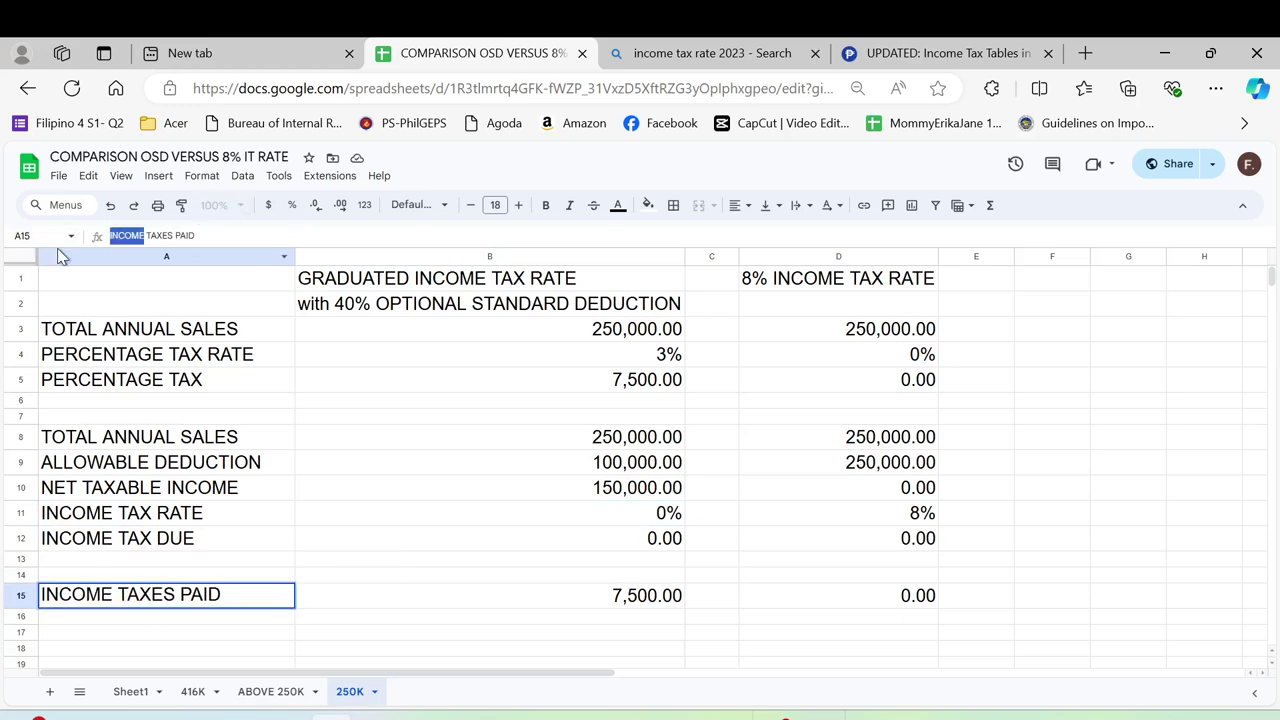
pyautogui.write('TO')
pyautogui.write('TAL')
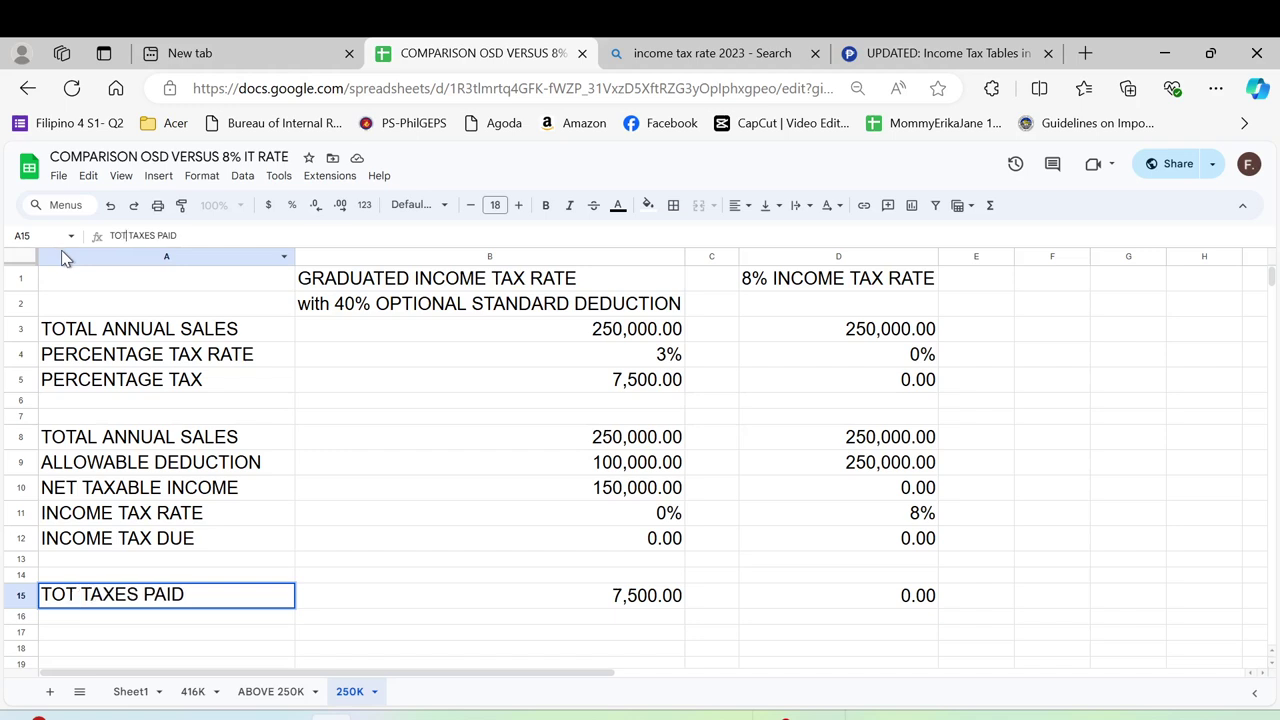
pyautogui.press('Return')
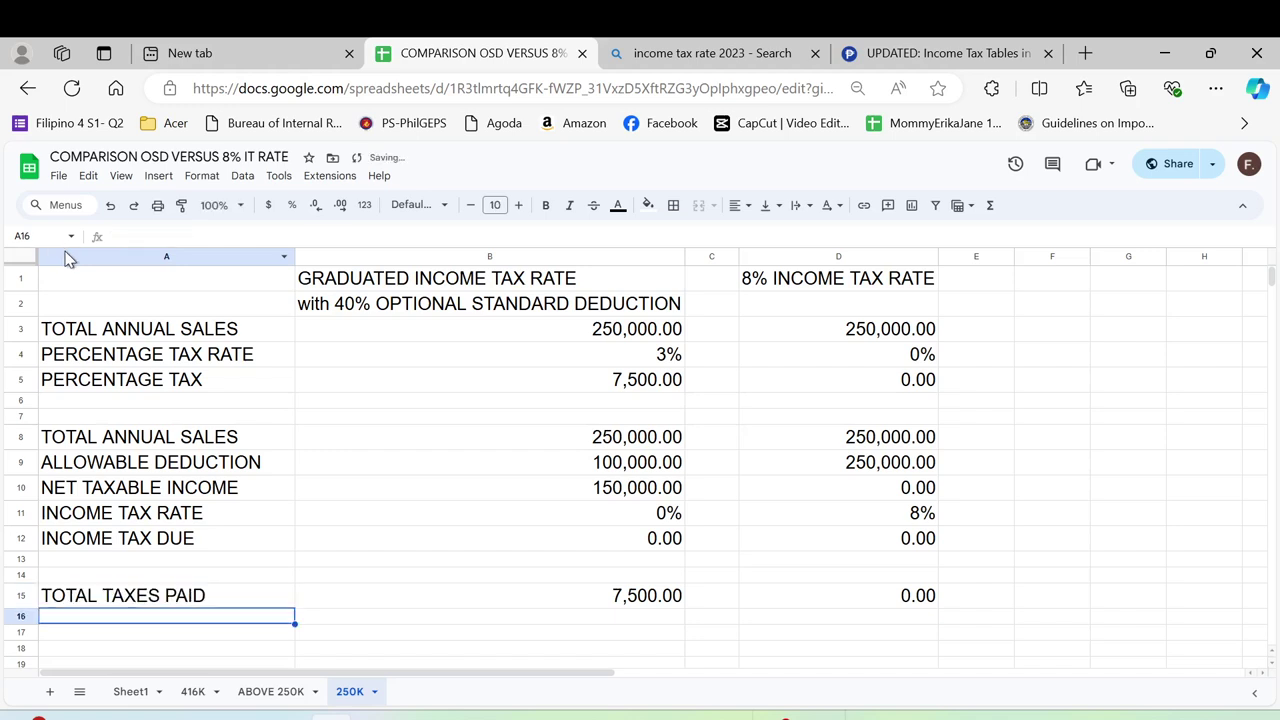
# Check the percentage tax and income tax due rows against the total taxes paid cell in the graduated rate column.
pyautogui.click(165, 389)
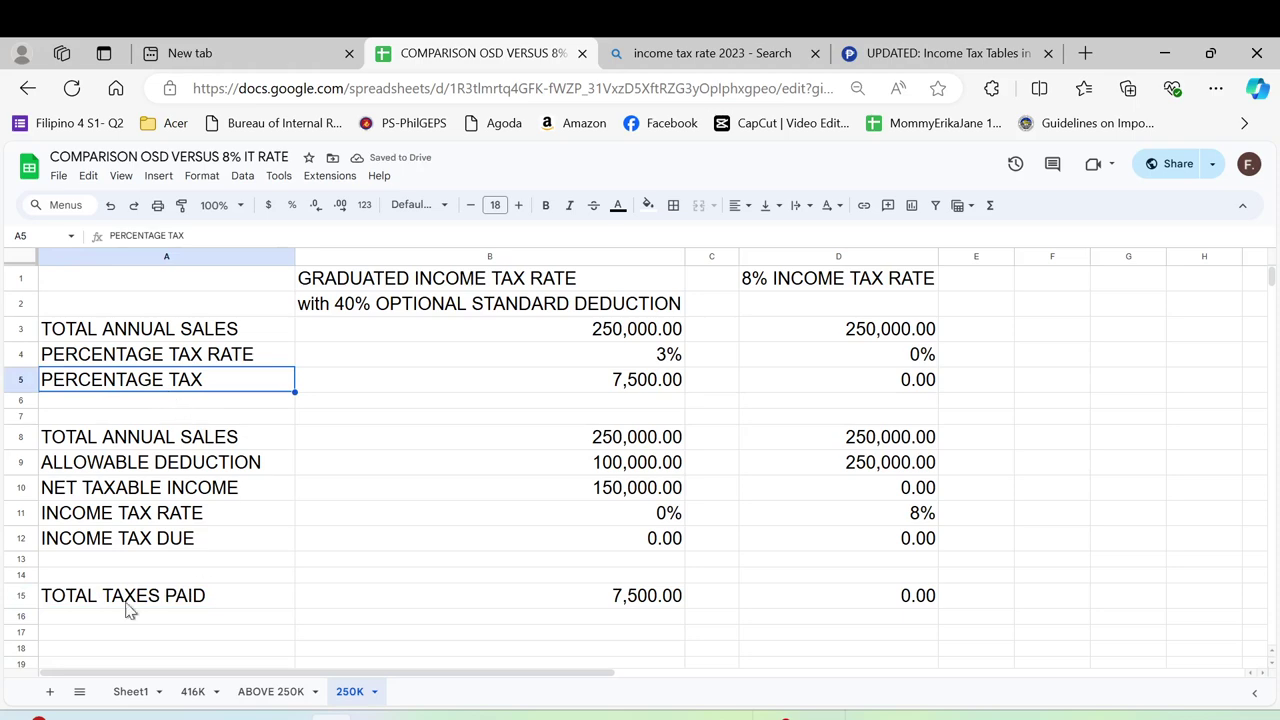
pyautogui.click(130, 546)
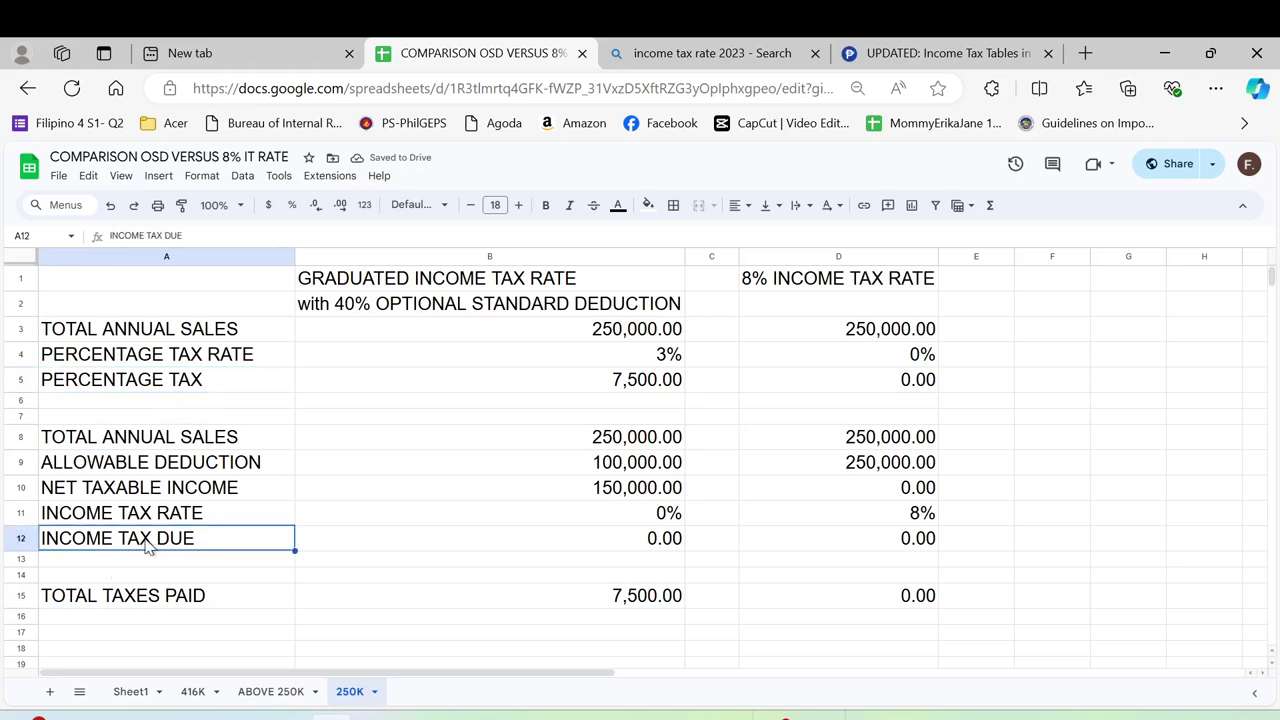
pyautogui.click(614, 600)
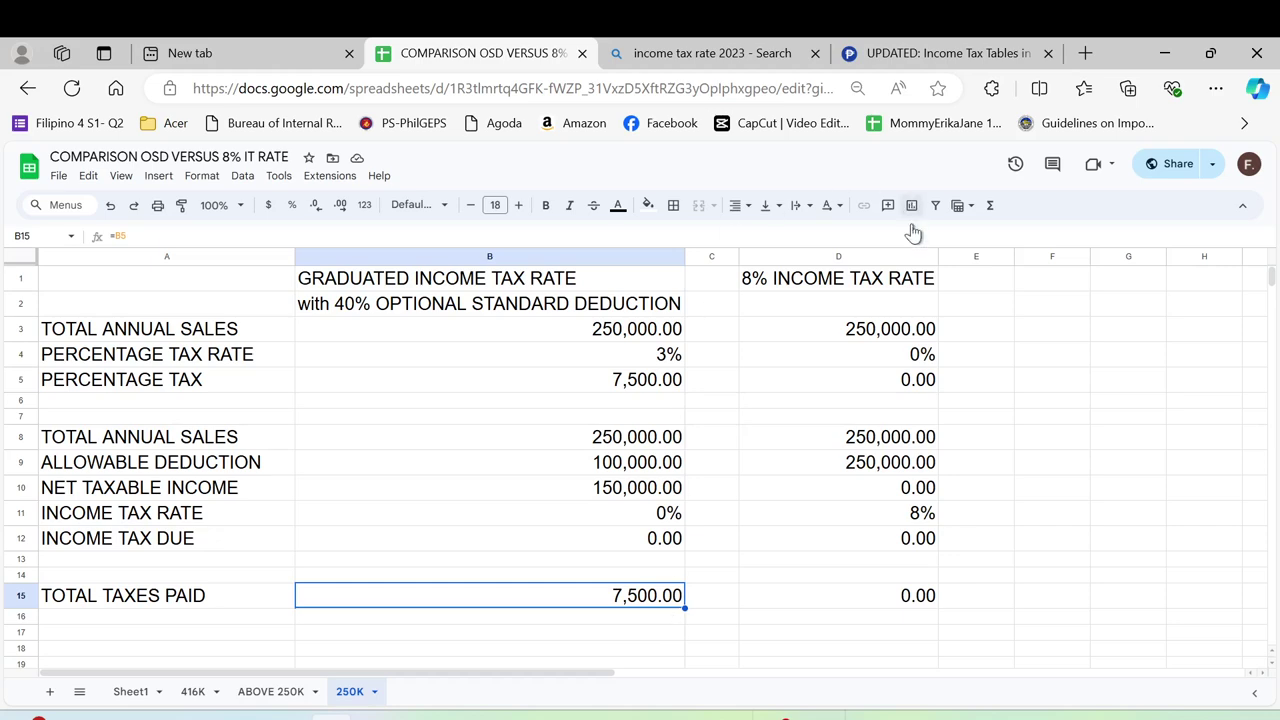
# Highlight the whole 8% income tax rate column D with a yellow fill.
pyautogui.click(840, 256)
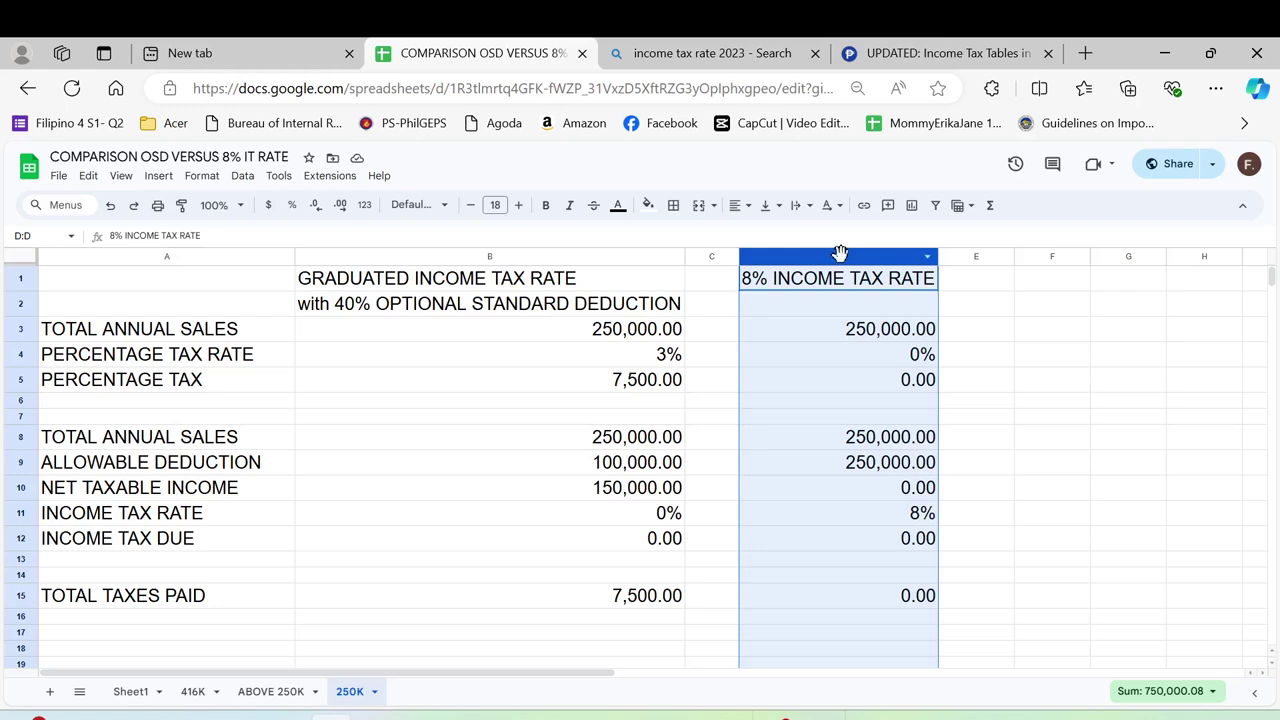
pyautogui.click(648, 205)
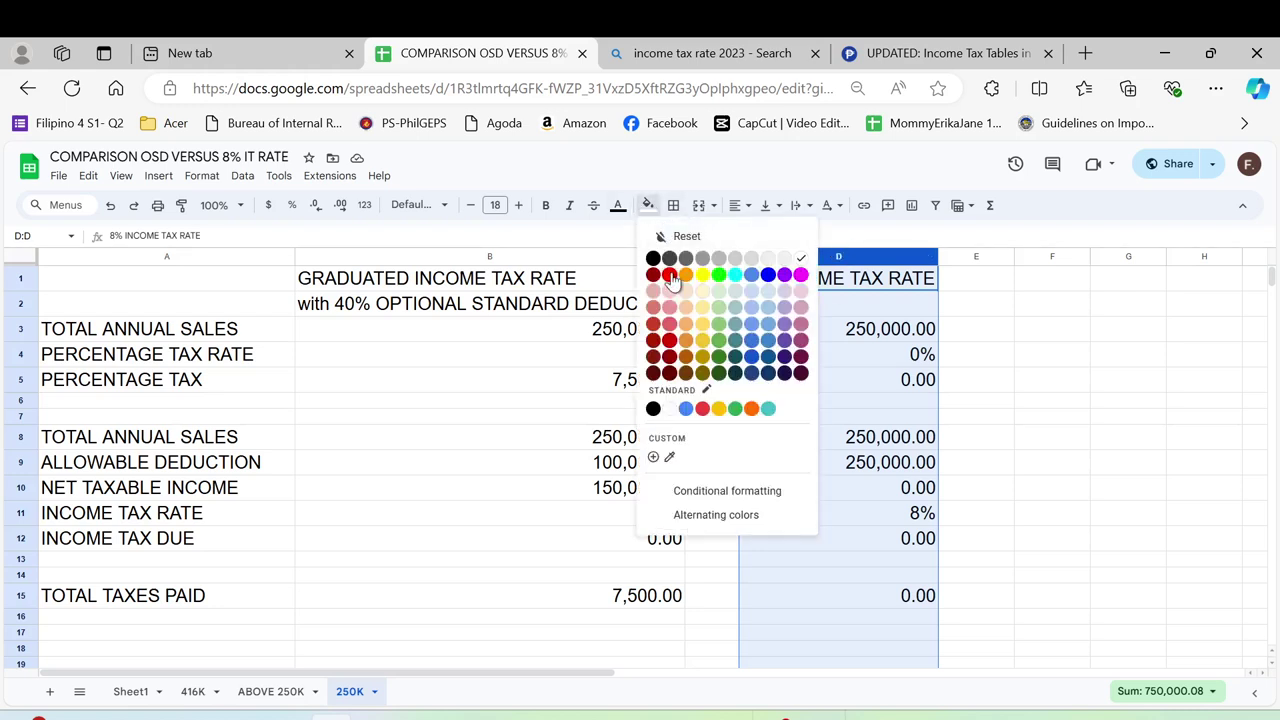
pyautogui.click(703, 275)
pyautogui.click(886, 462)
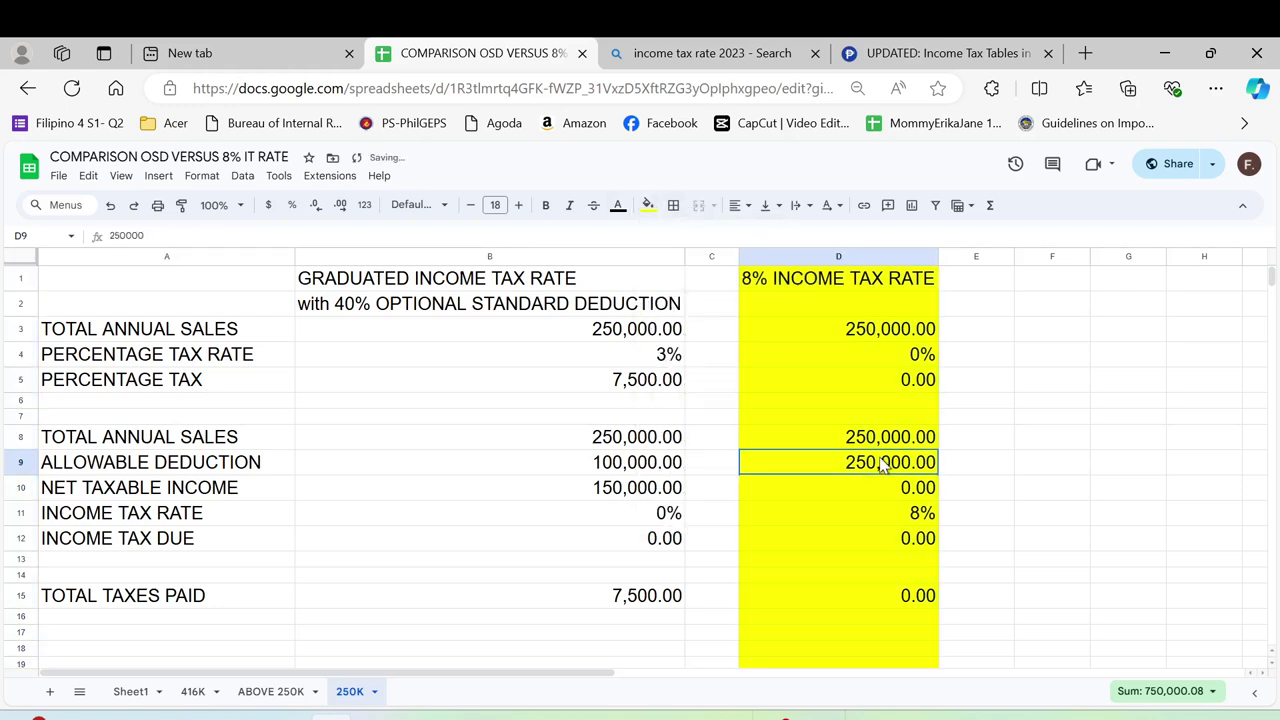
# Go through the 8% income tax rate column cell by cell, from total annual sales in D3 to total taxes paid in D15.
pyautogui.click(829, 336)
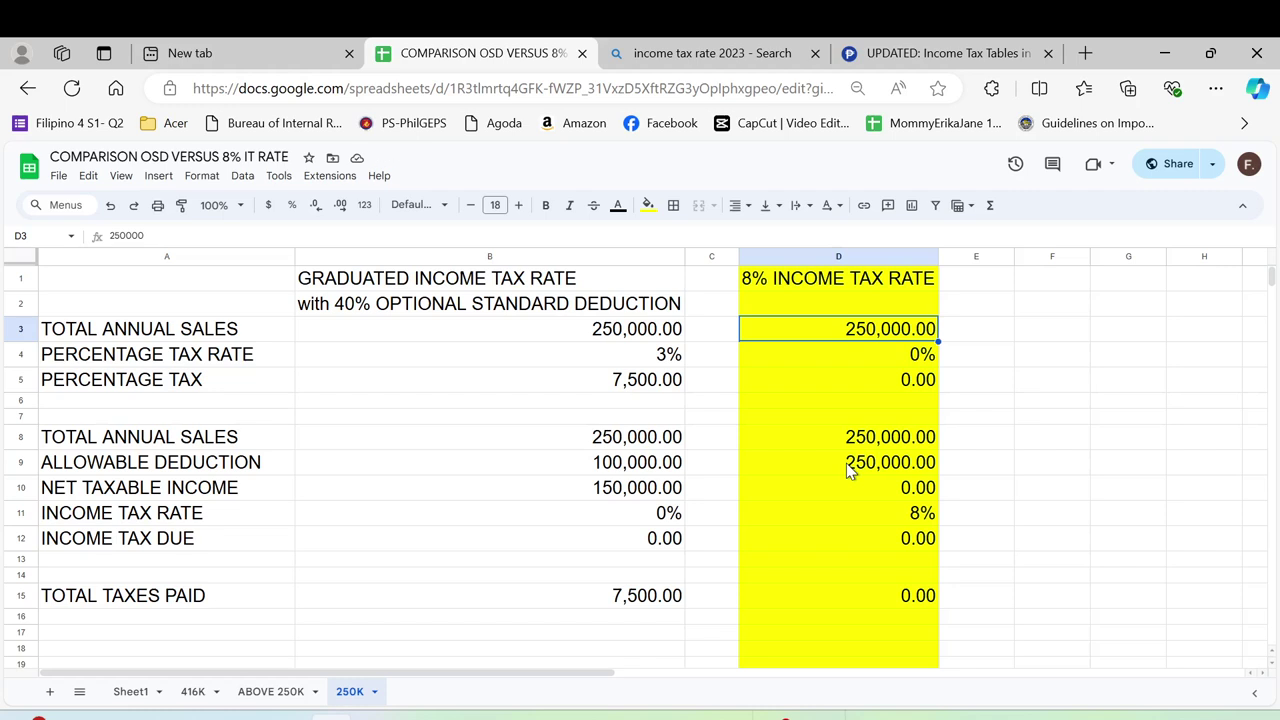
pyautogui.press('Down')
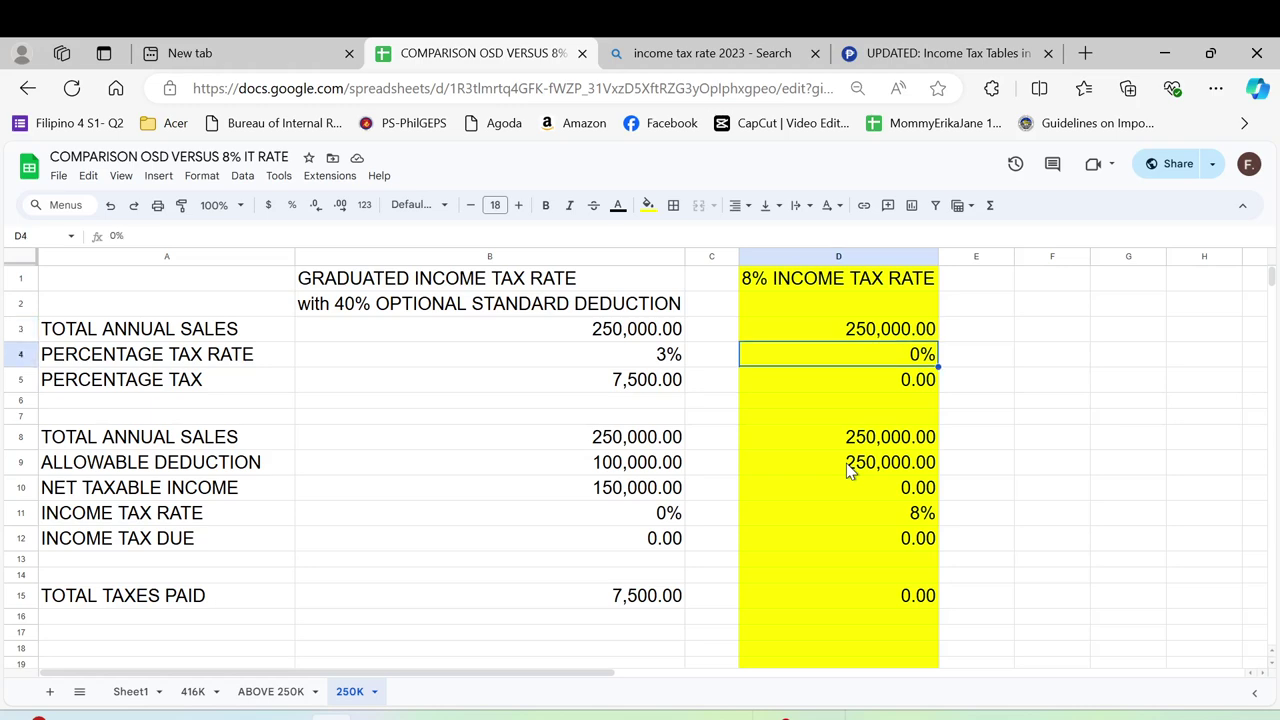
pyautogui.press('Down')
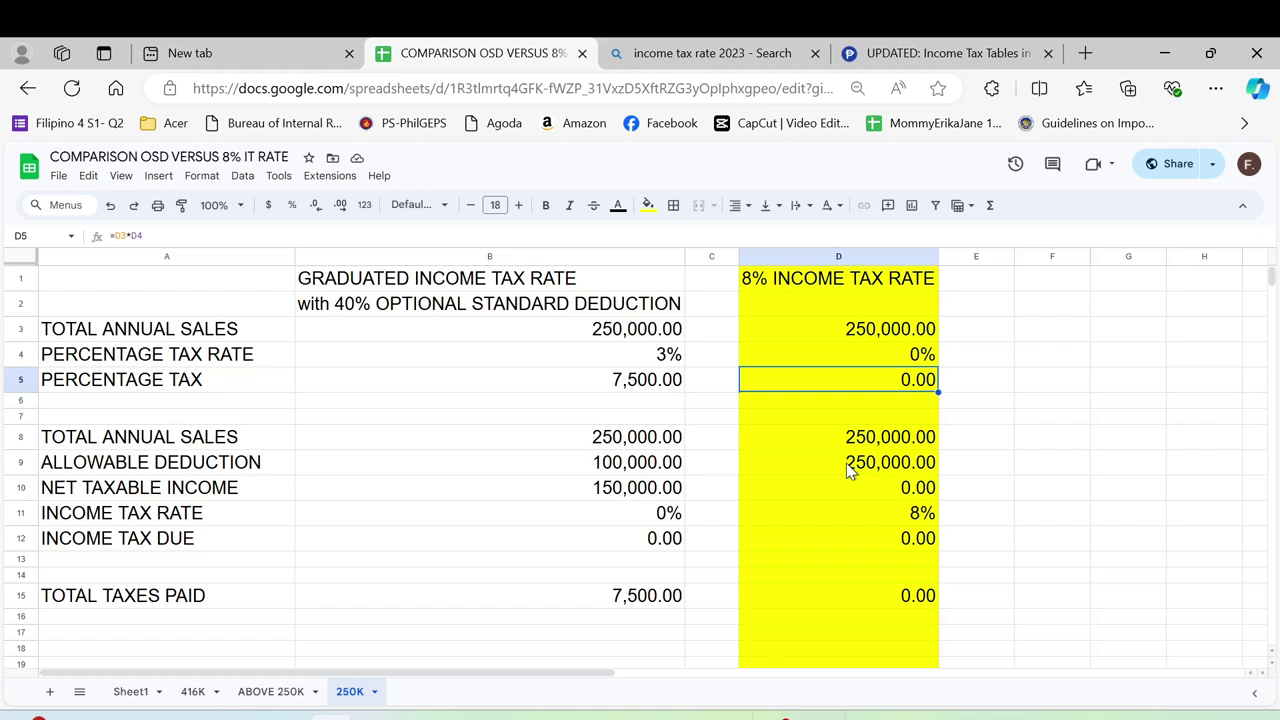
pyautogui.press('Down')
pyautogui.press('Down')
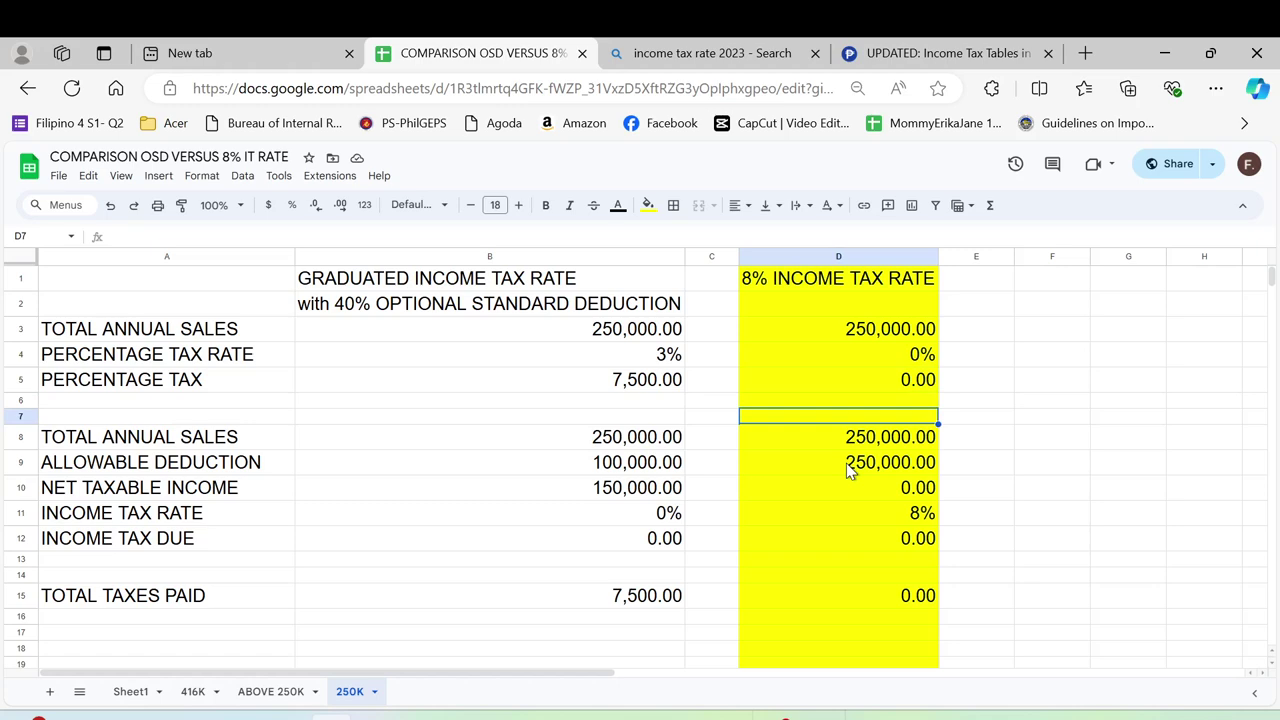
pyautogui.press('Down')
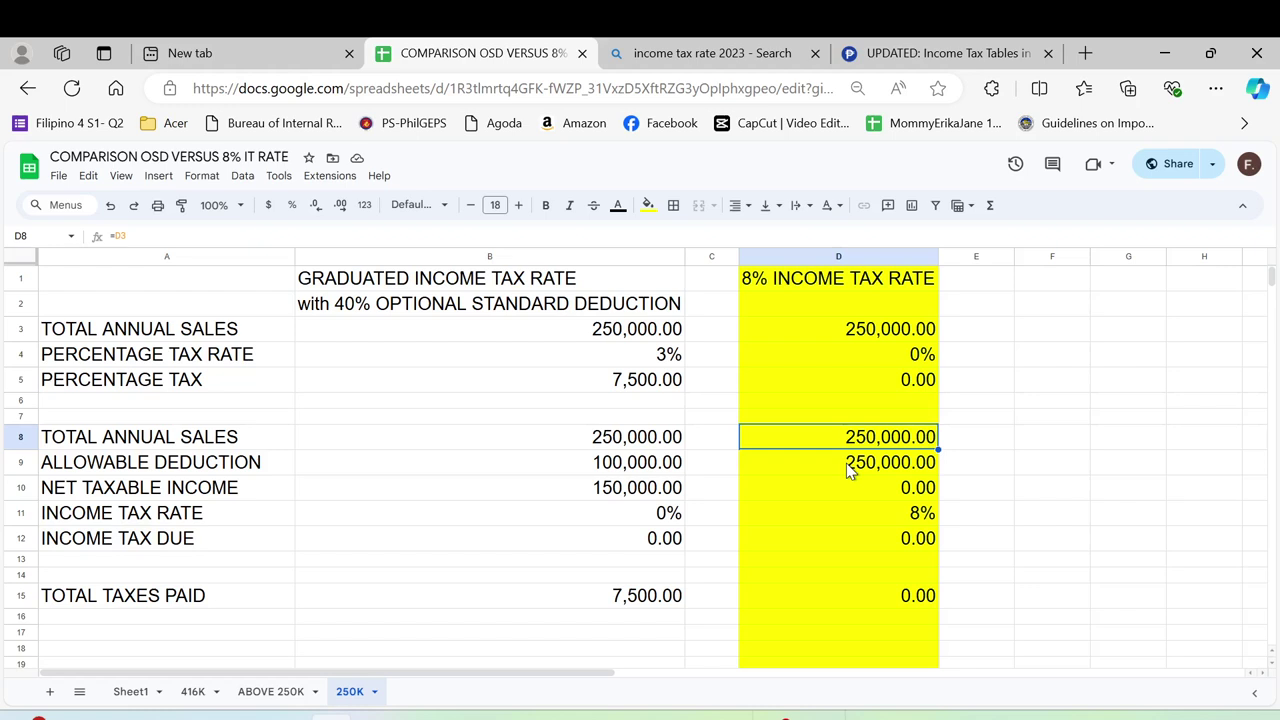
pyautogui.press('Down')
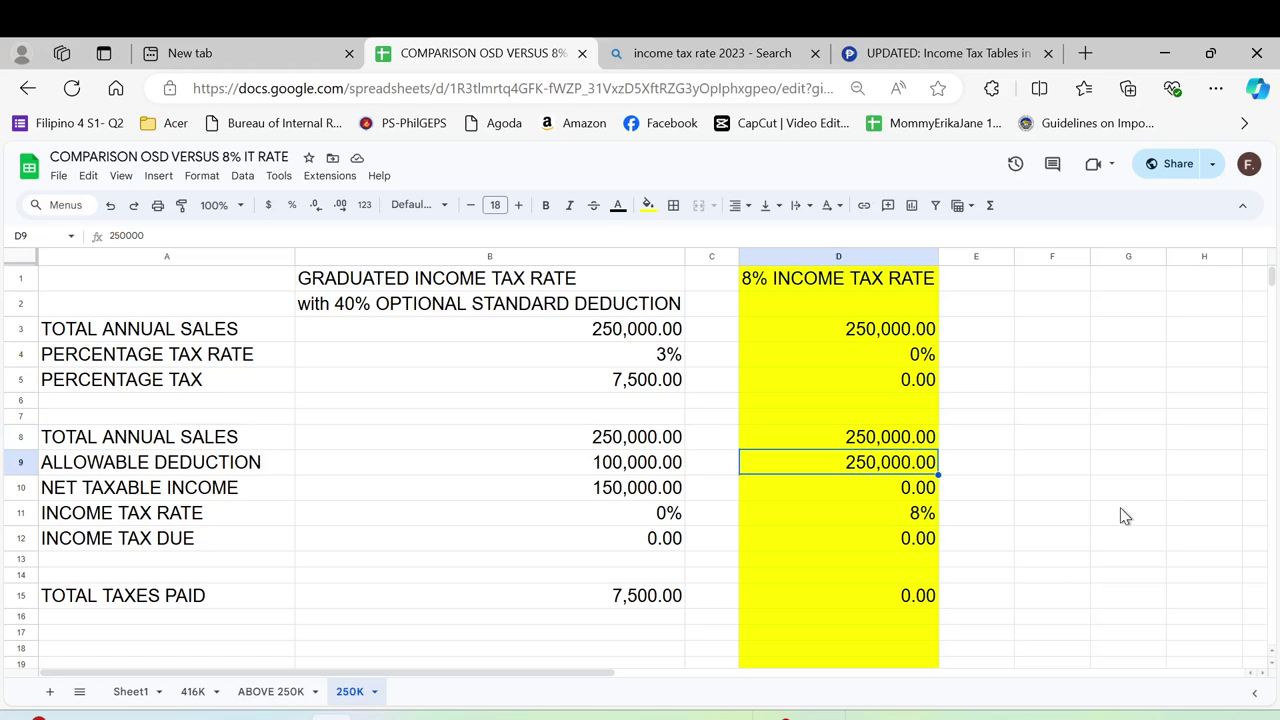
pyautogui.press('Down')
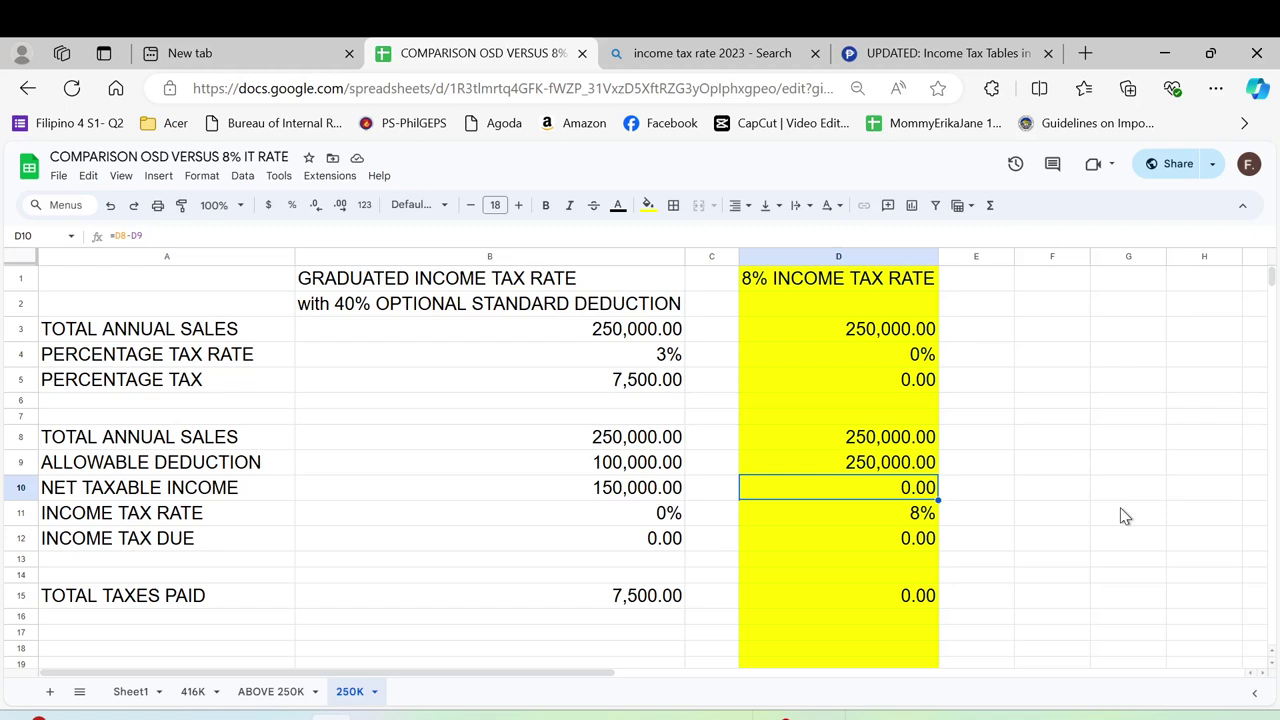
pyautogui.press('Down')
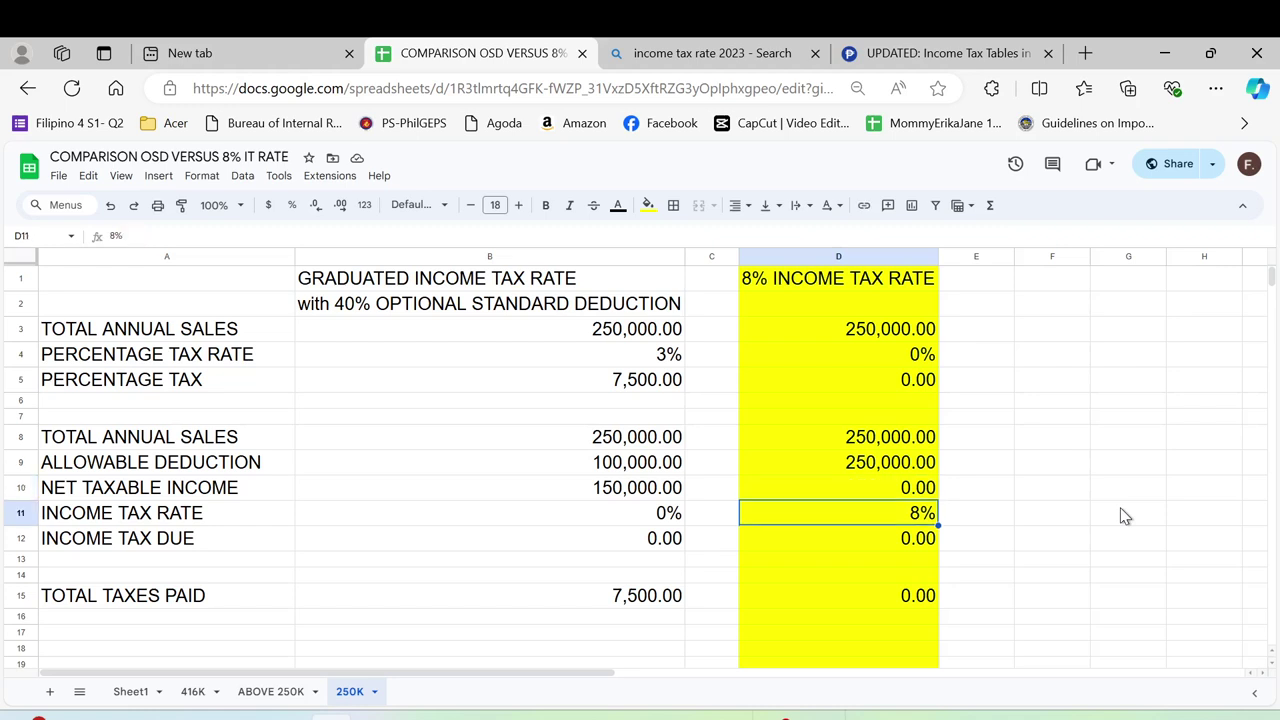
pyautogui.press('Down')
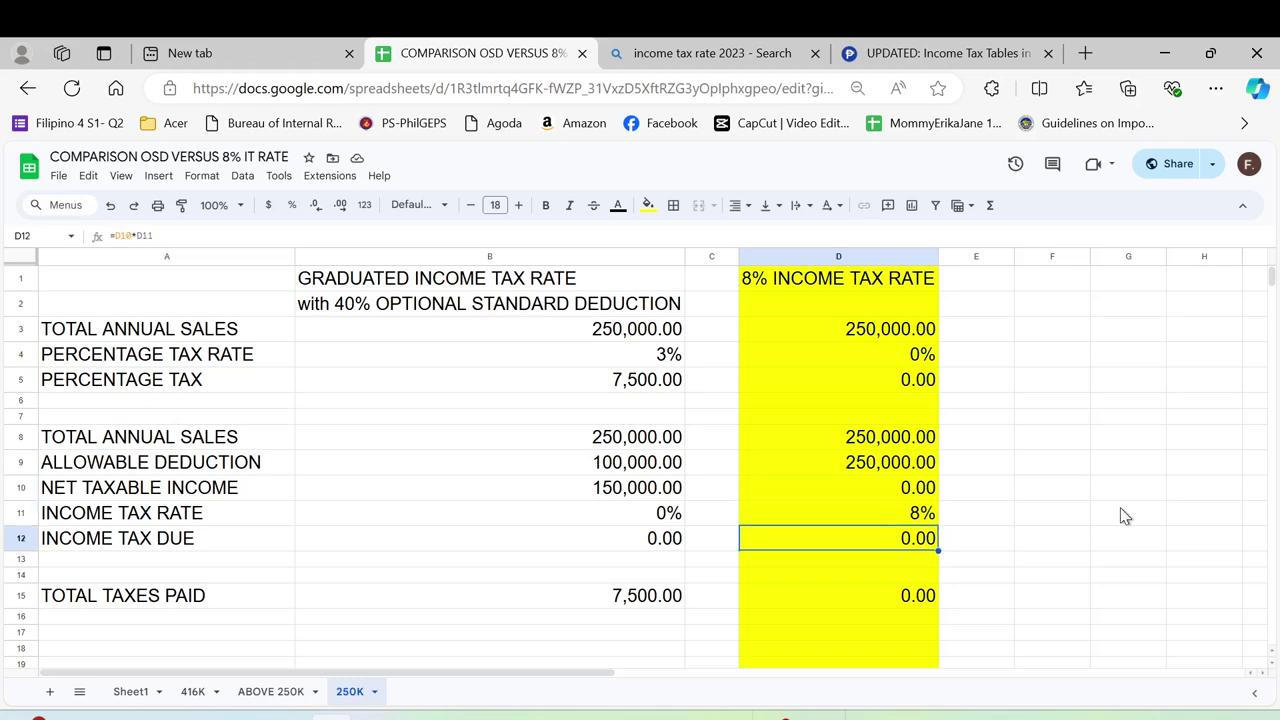
pyautogui.press('Down')
pyautogui.press('Down')
pyautogui.press('Down')
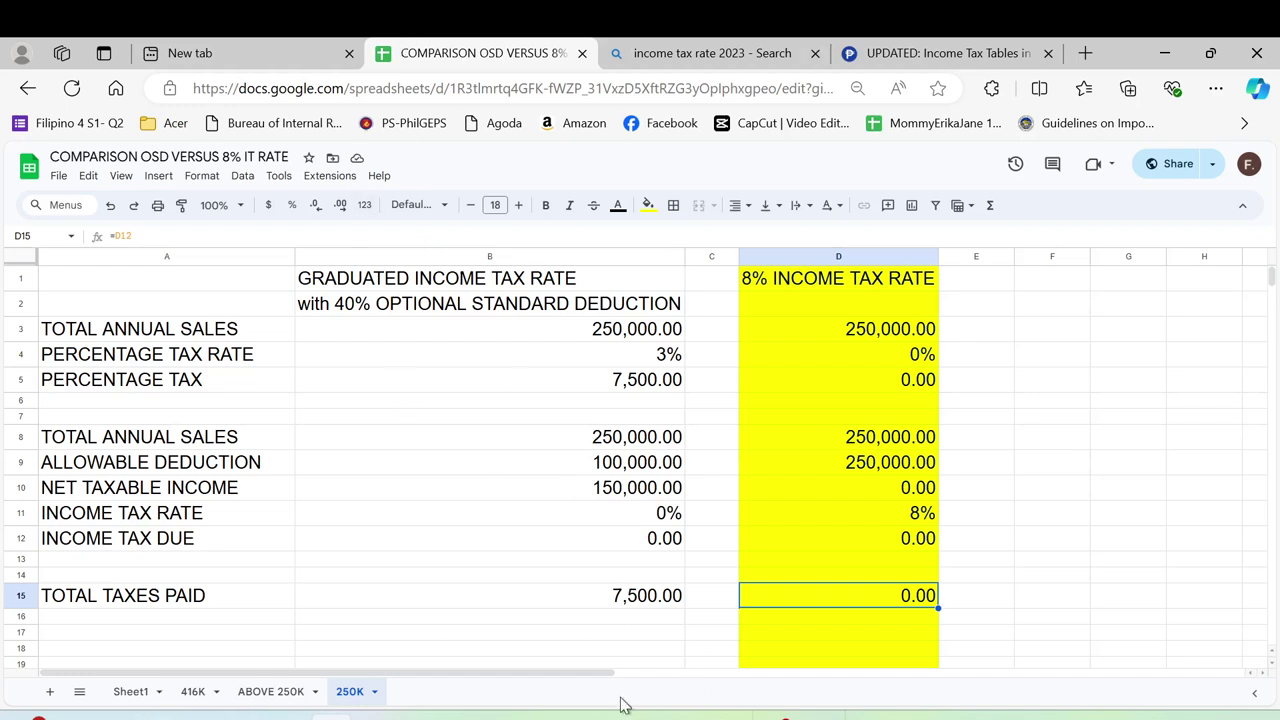
# Review the income tax rate in the graduated rate column and the second total annual sales cell in the 8% column.
pyautogui.moveTo(772, 717)
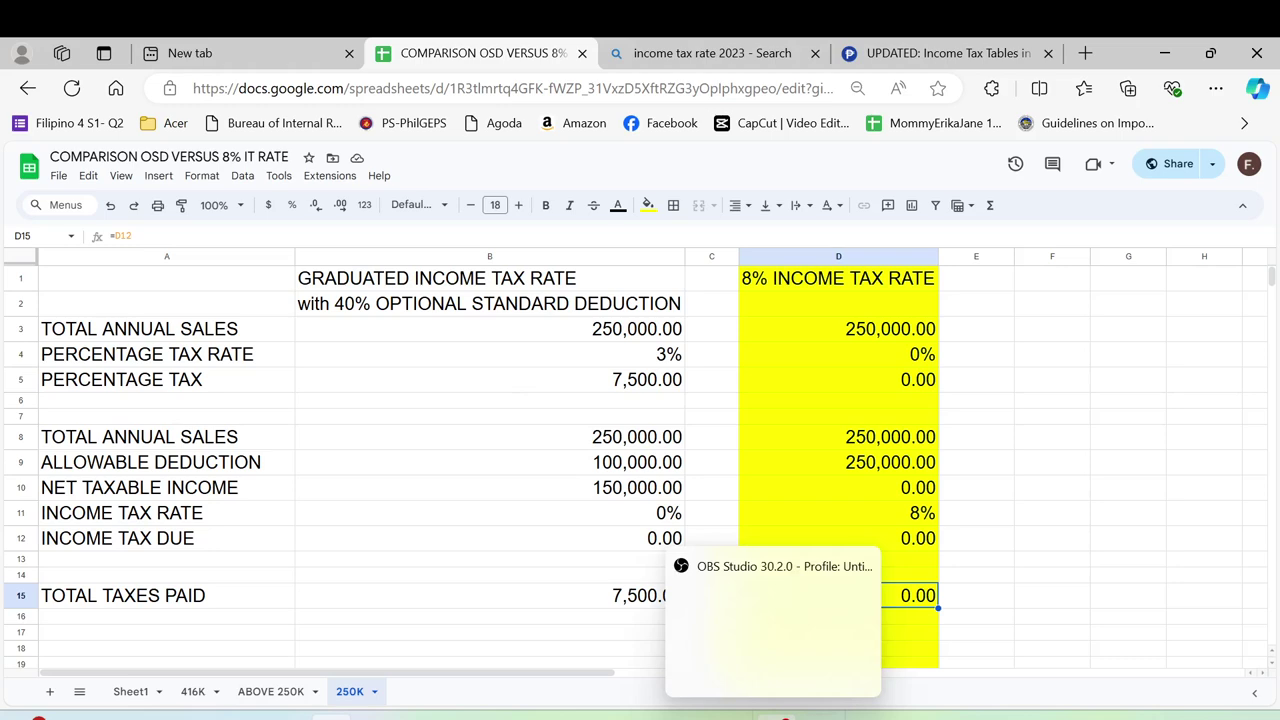
pyautogui.click(1025, 620)
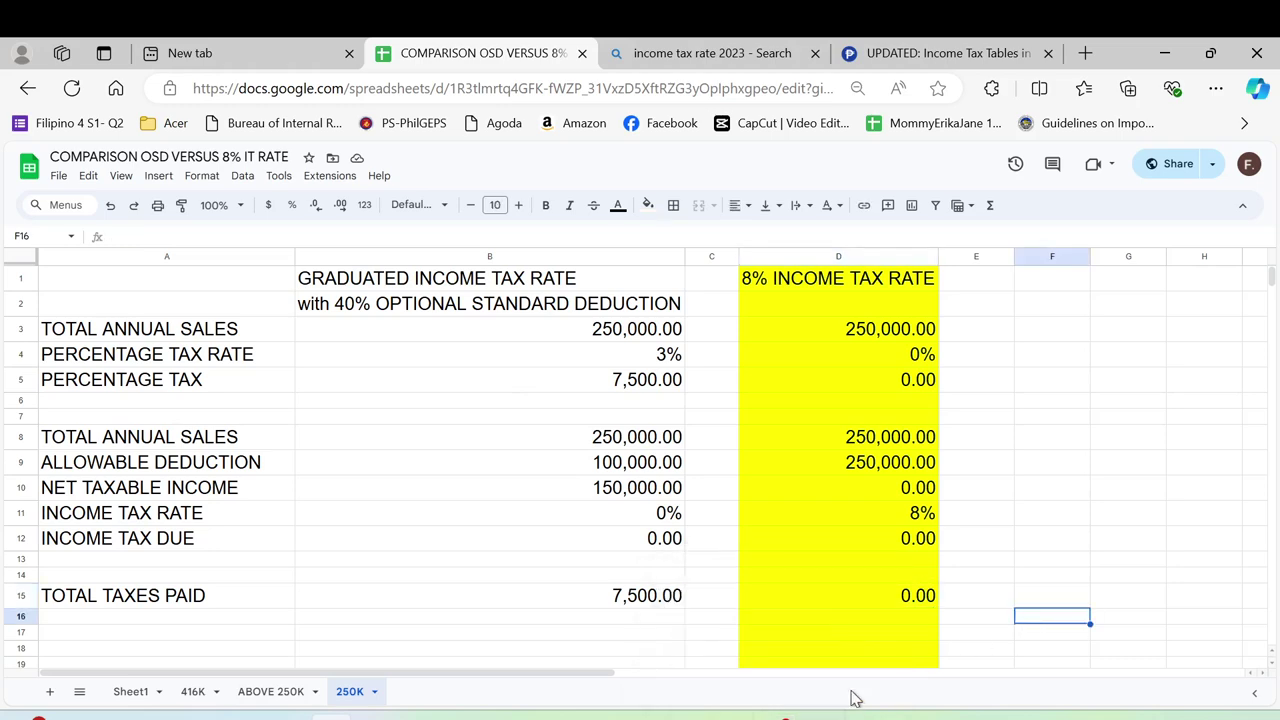
pyautogui.click(591, 523)
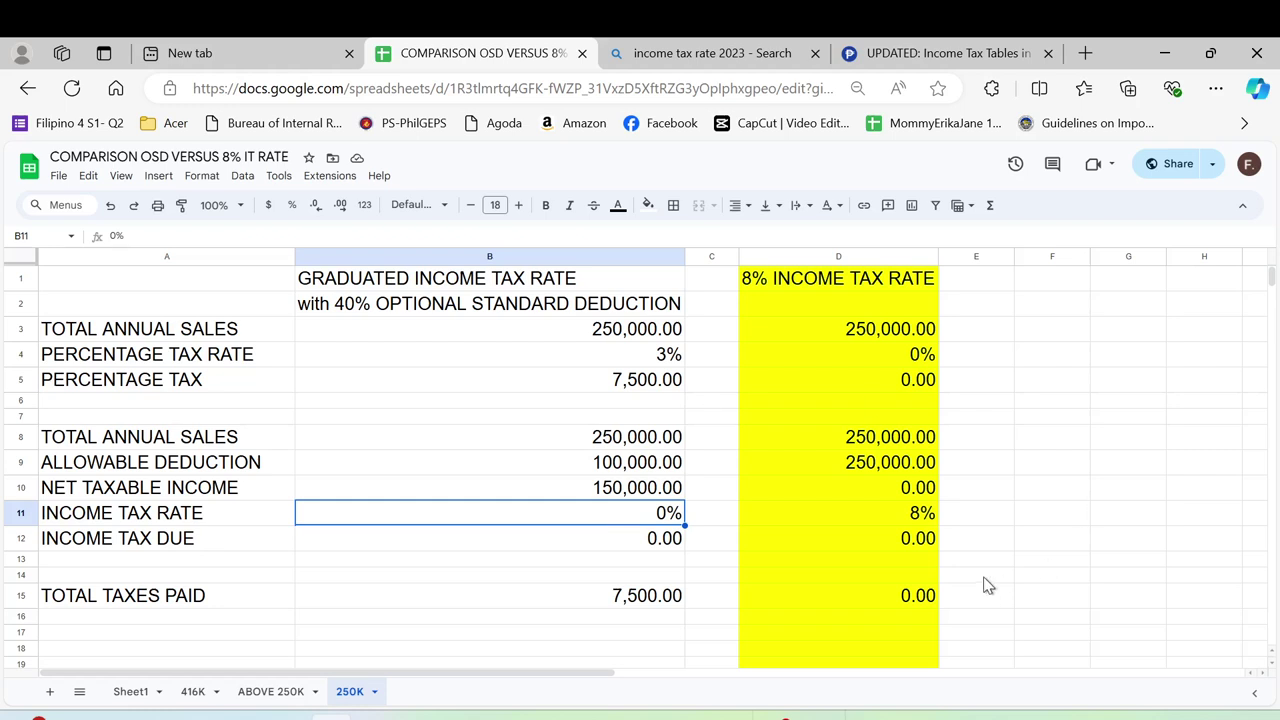
pyautogui.click(856, 440)
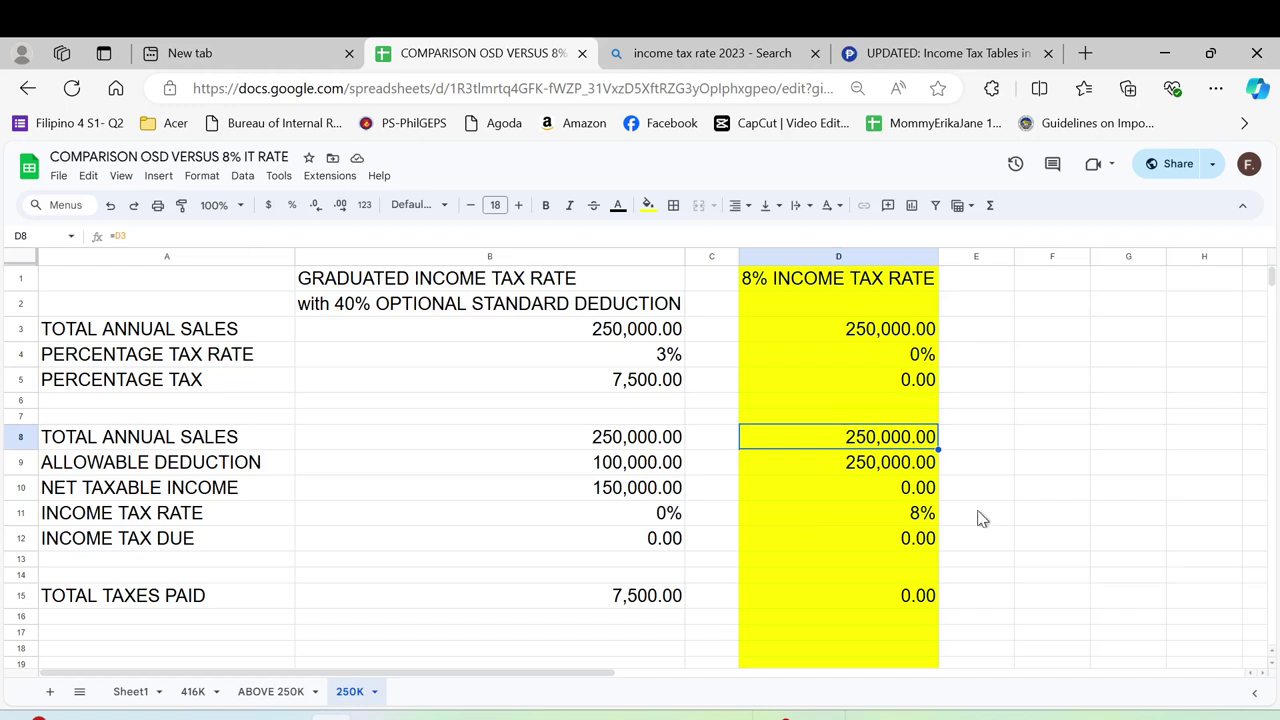
pyautogui.click(773, 716)
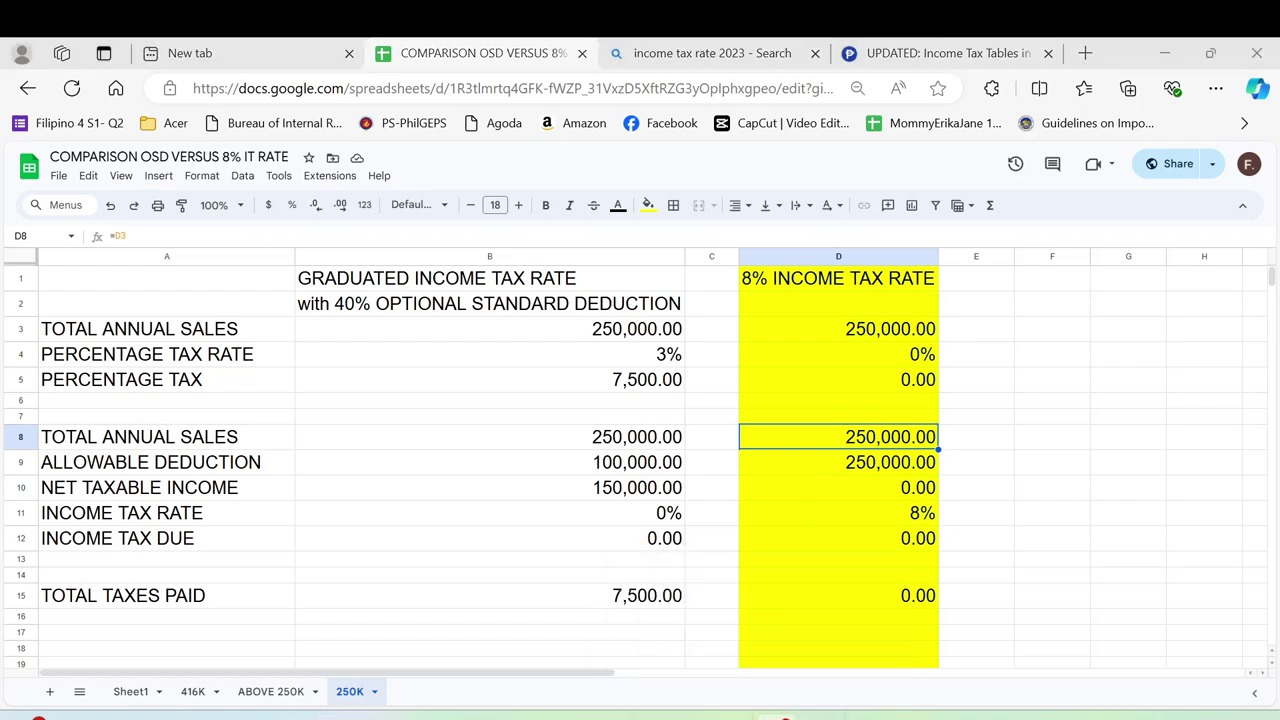